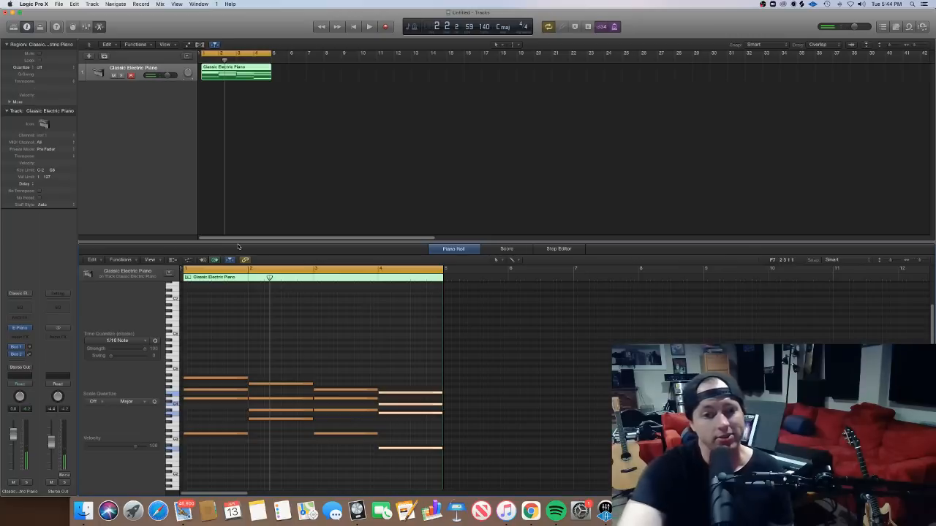
Play the four-bar Classic Electric Piano chord progression from bar 1
left_click_drag(269, 277, 184, 282)
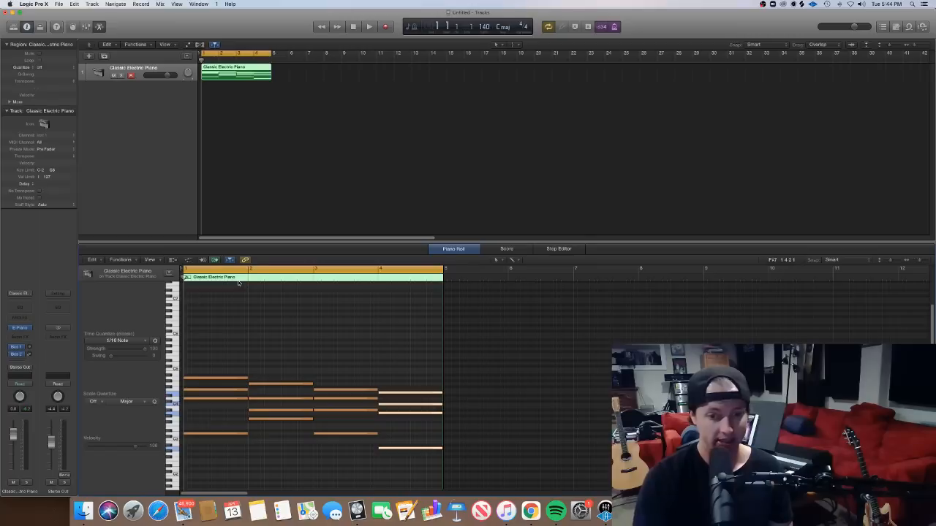
key("space")
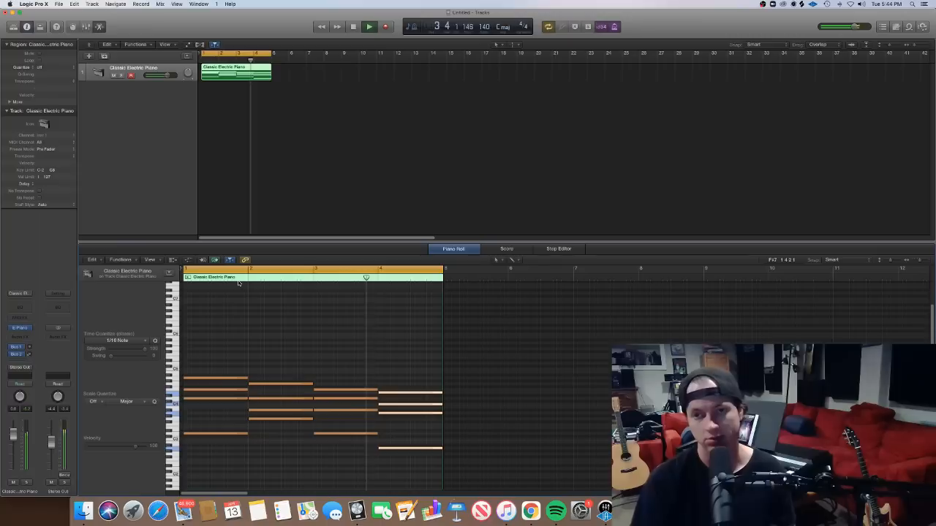
key("space")
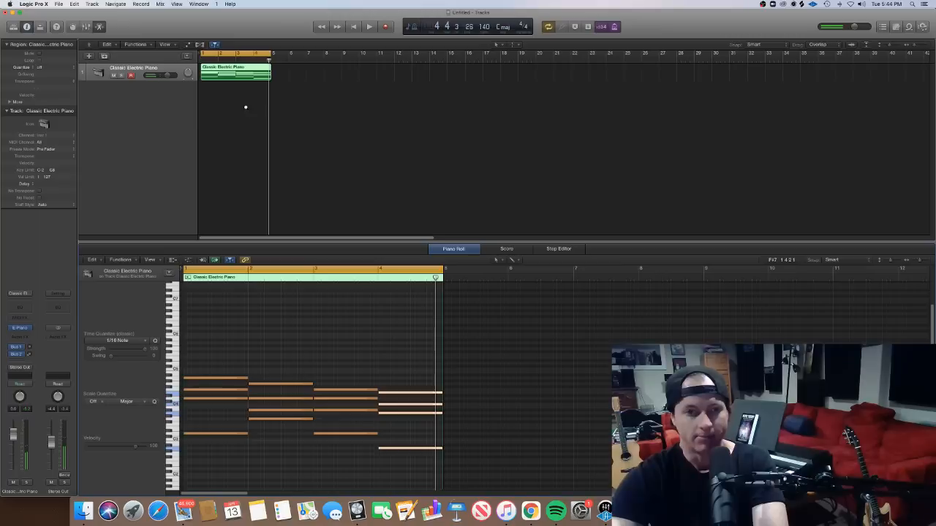
Replace the Classic Electric Piano track's sound with the Synthesizer > Plucked patch Hybrid Attacker and play the chords with it
left_click(121, 64)
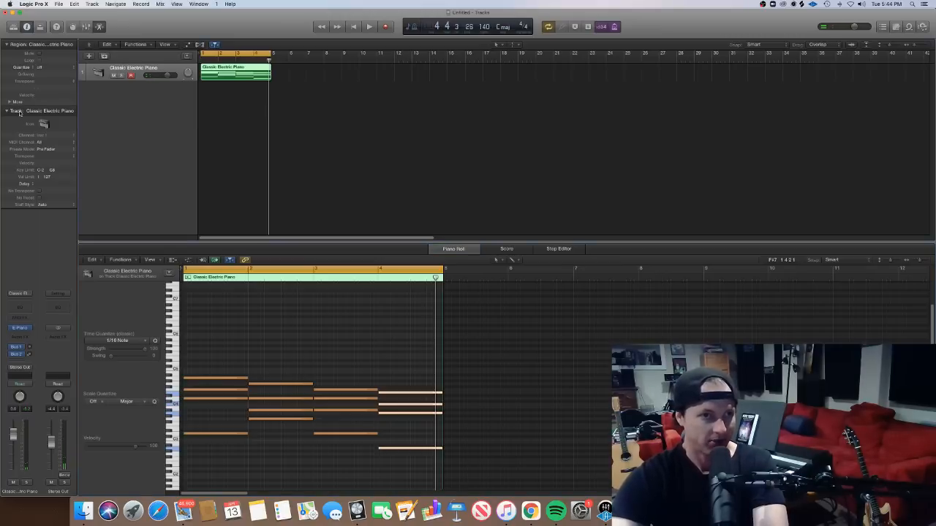
left_click(30, 28)
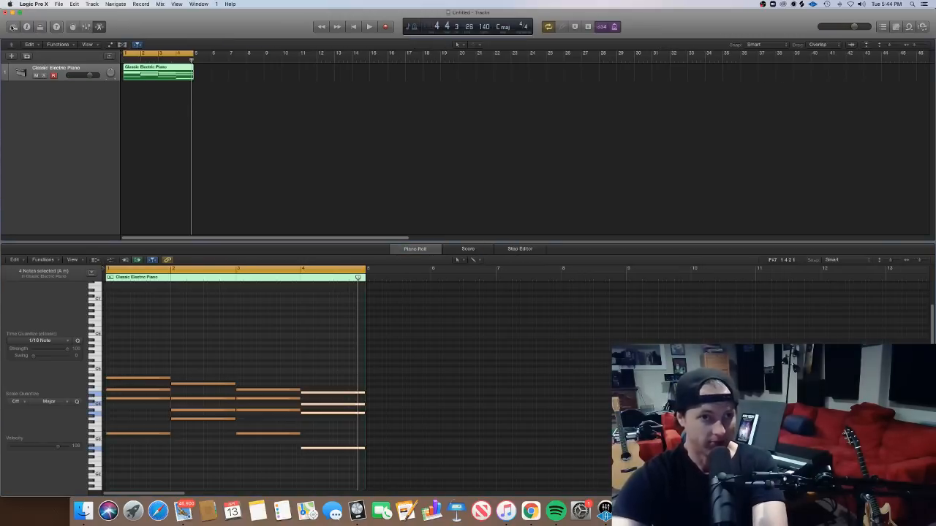
left_click(13, 27)
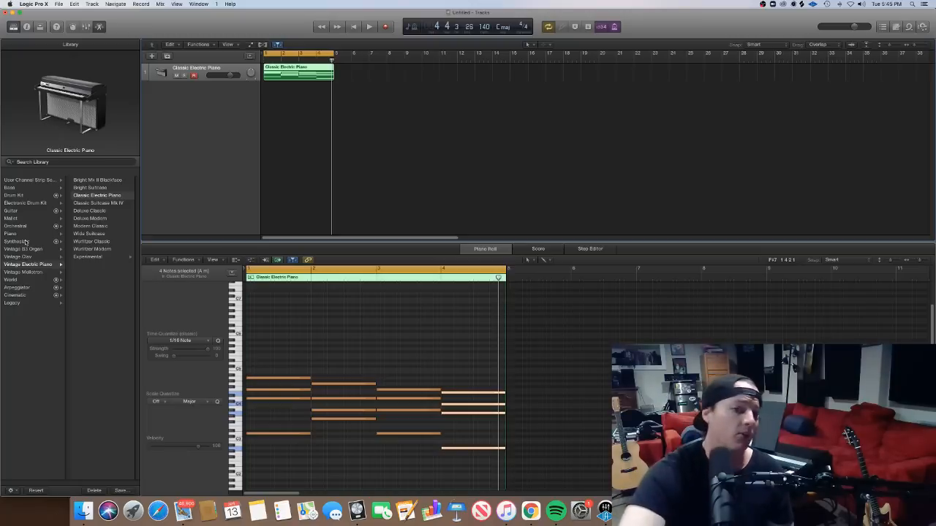
left_click(16, 241)
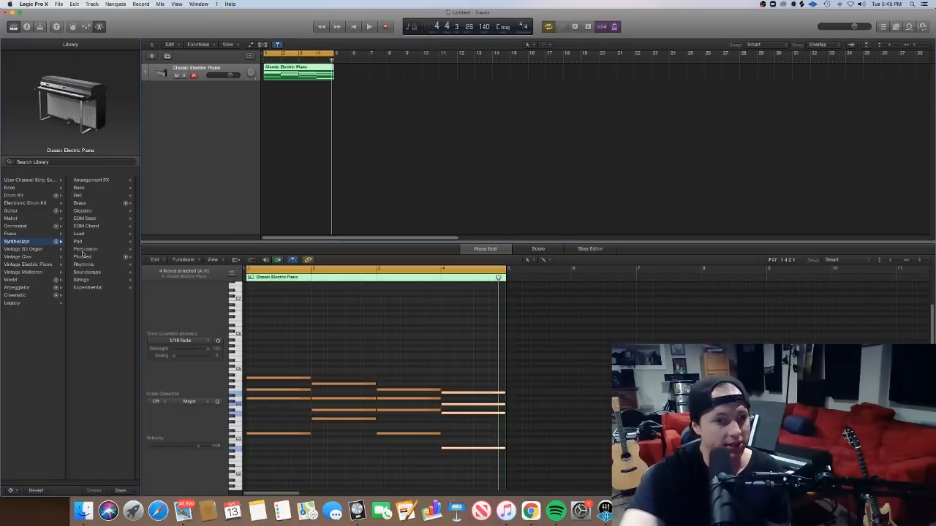
left_click(82, 255)
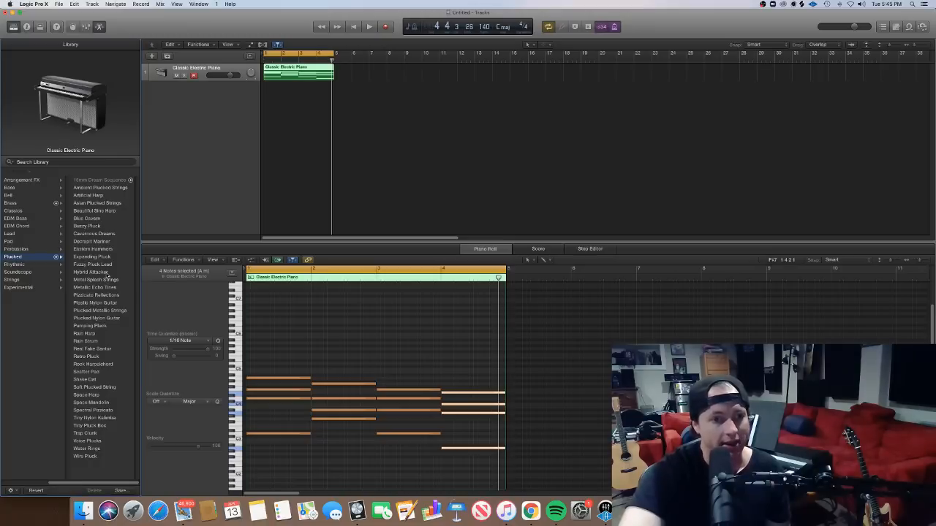
left_click(91, 272)
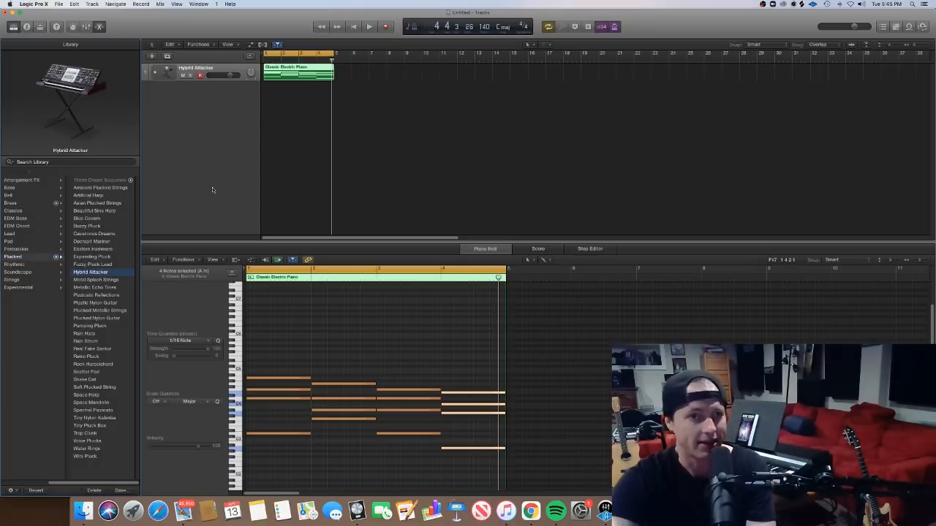
key("space")
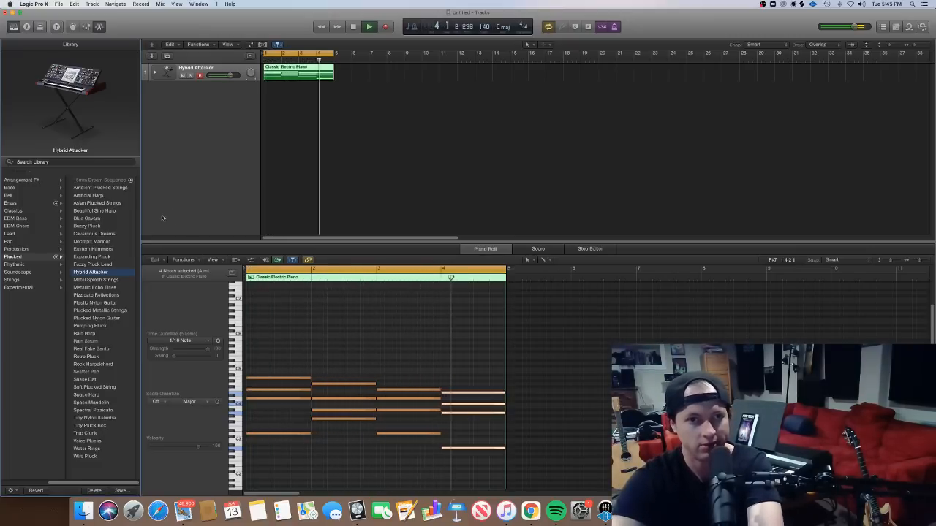
key("space")
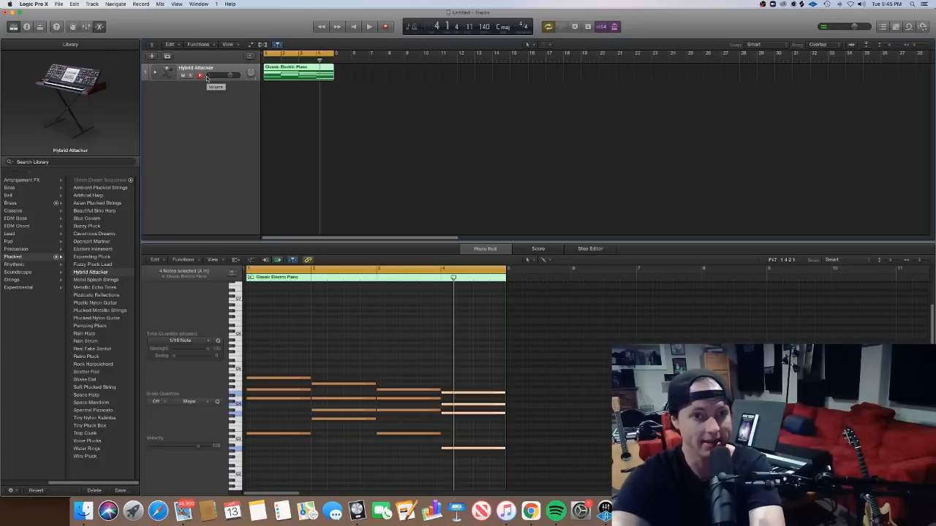
Duplicate the Hybrid Attacker track twice and copy its chord region onto both new tracks at bar 1
key("super+d")
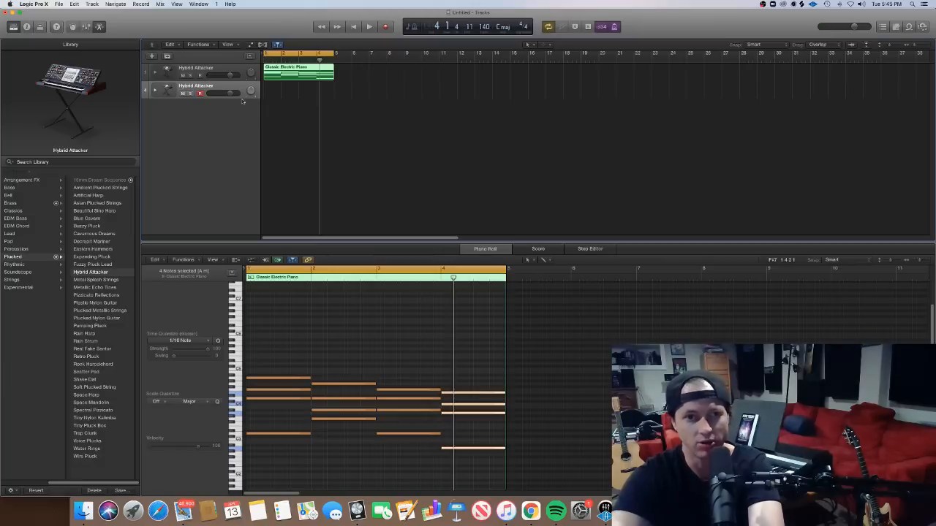
key("super+d")
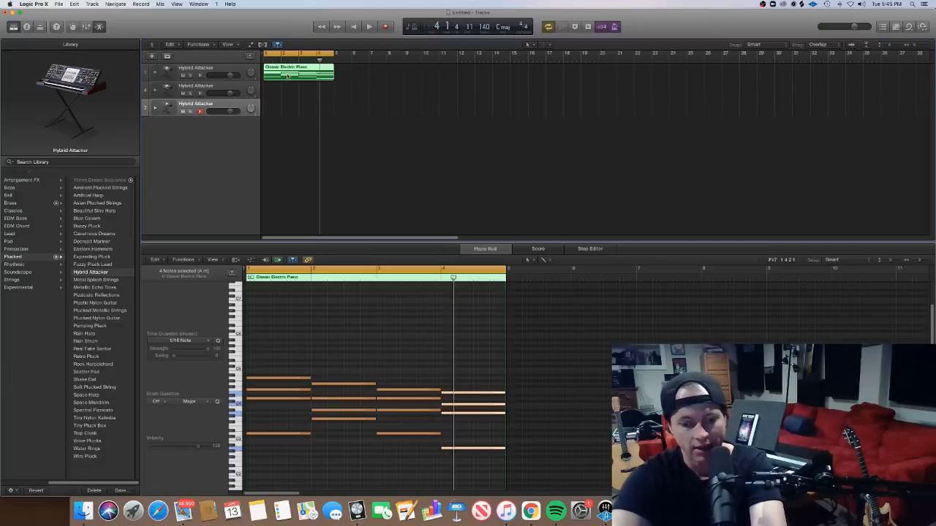
left_click_drag(287, 77, 289, 109)
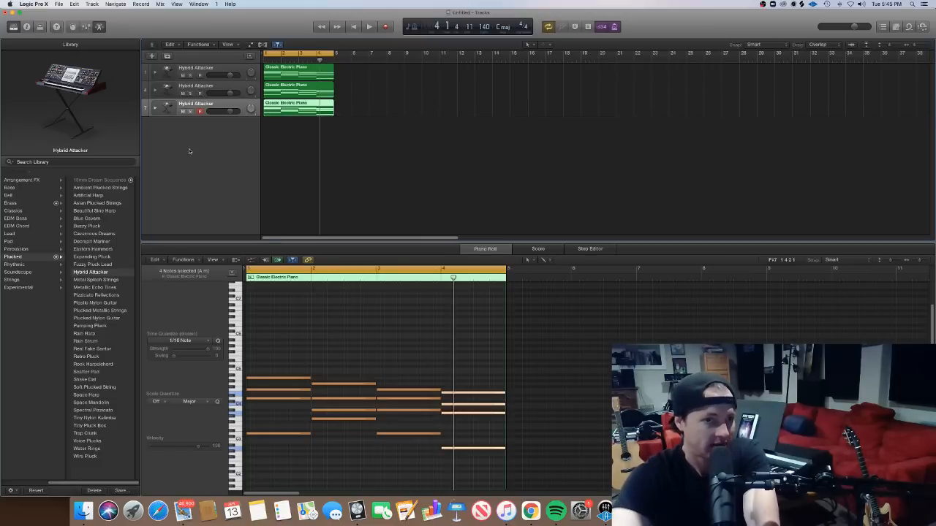
Change the second track's sound to the Pad patch Boarding Area and play the layered chords
left_click(199, 92)
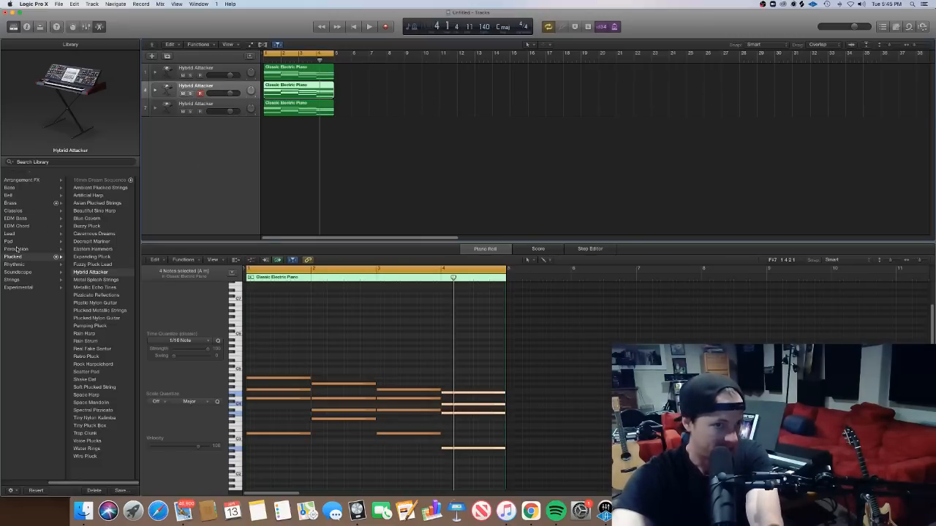
left_click(9, 242)
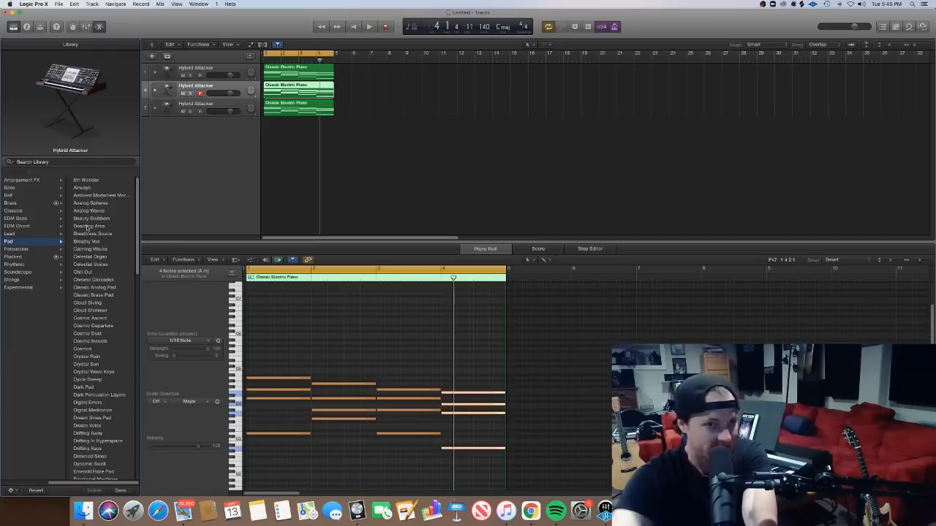
left_click(88, 227)
key("space")
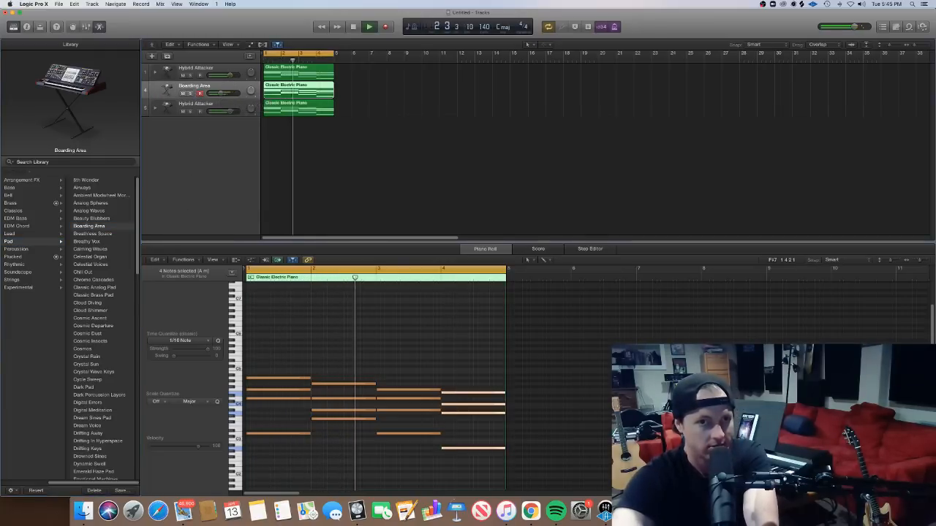
key("space")
Change the third track's sound to the Pad patch Dark Percussion Layers and play the three layers together
key("Down")
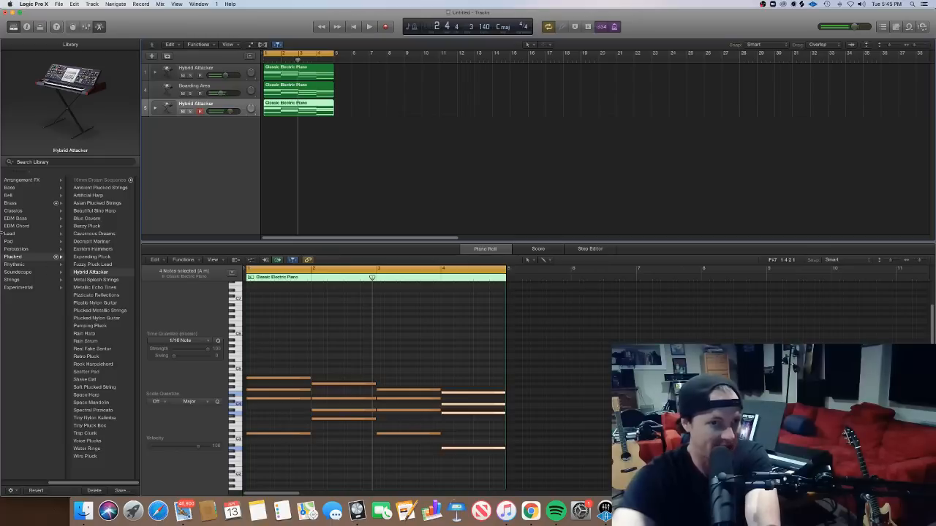
key("Up")
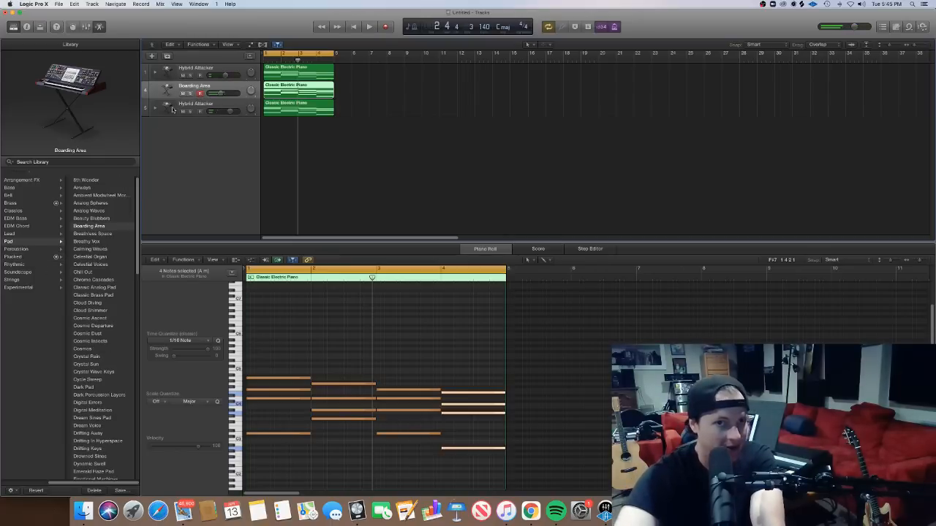
left_click(173, 109)
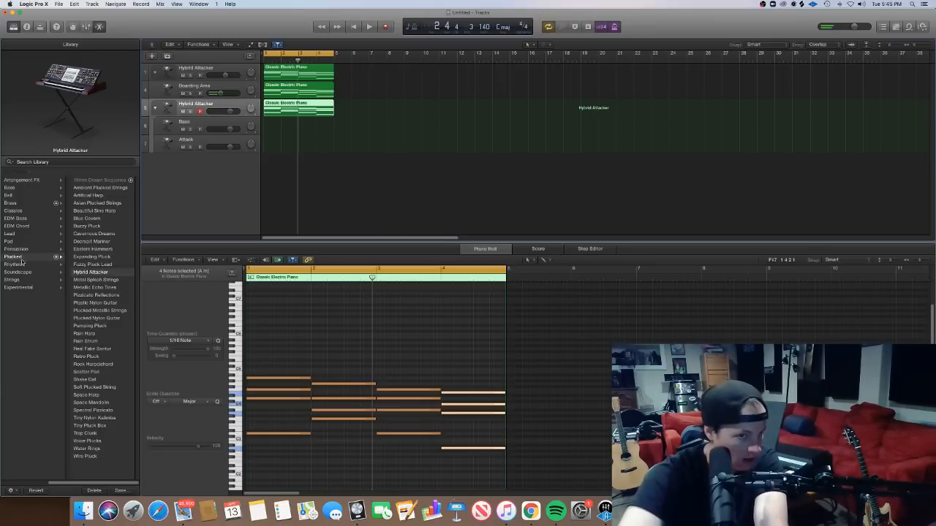
left_click(22, 263)
left_click(22, 257)
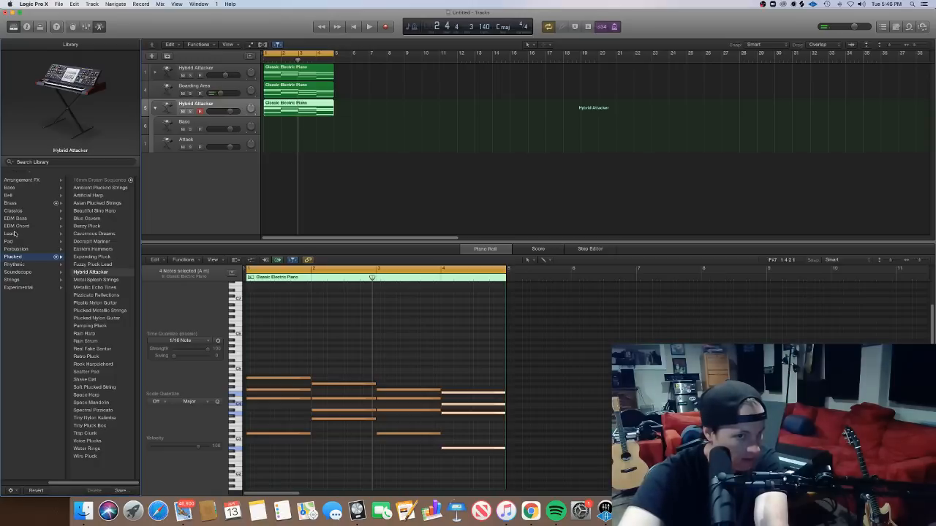
left_click(17, 241)
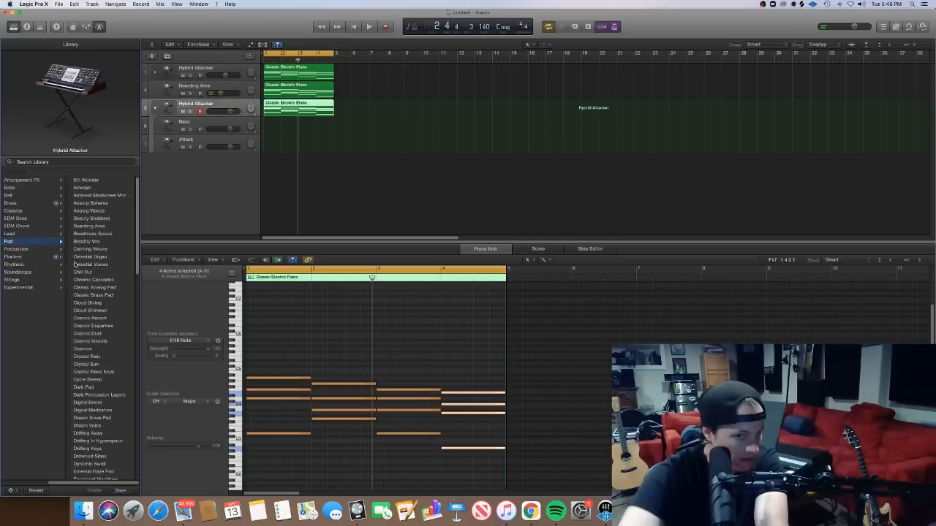
left_click(93, 395)
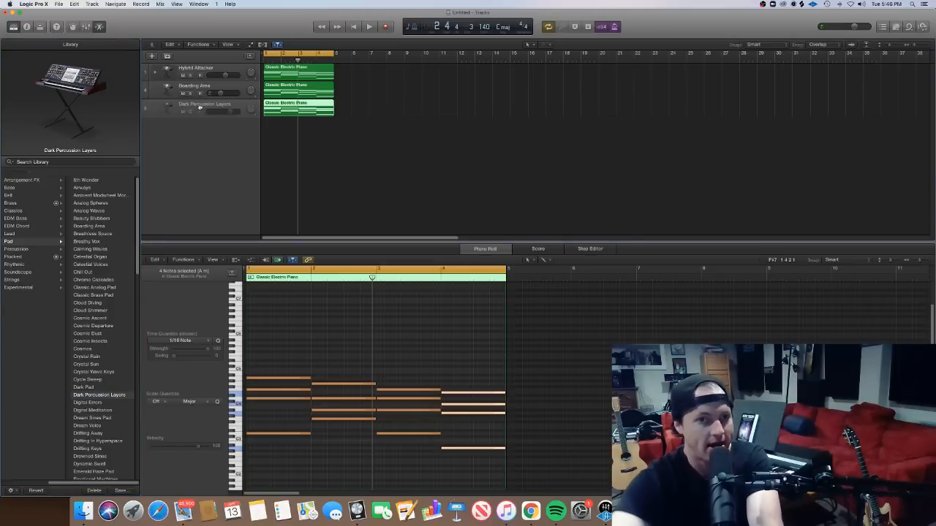
key("space")
left_click_drag(214, 111, 220, 93)
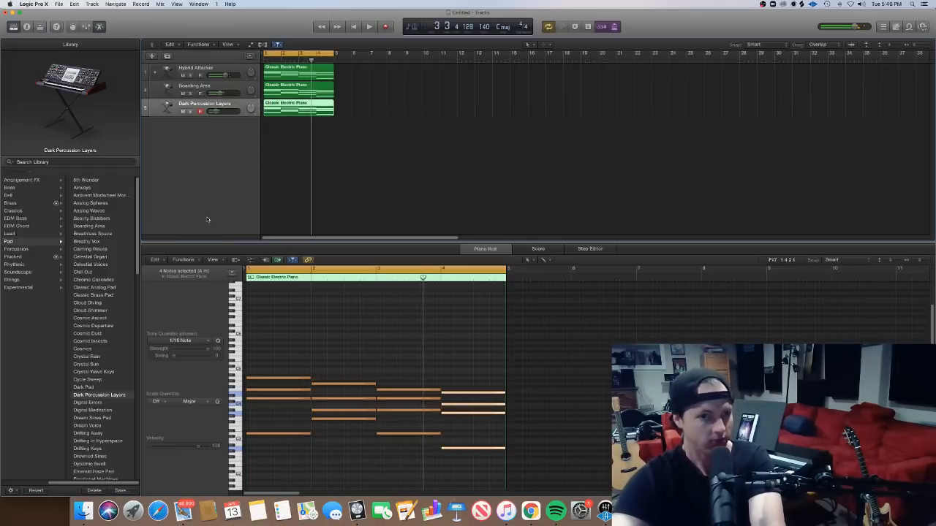
left_click(11, 27)
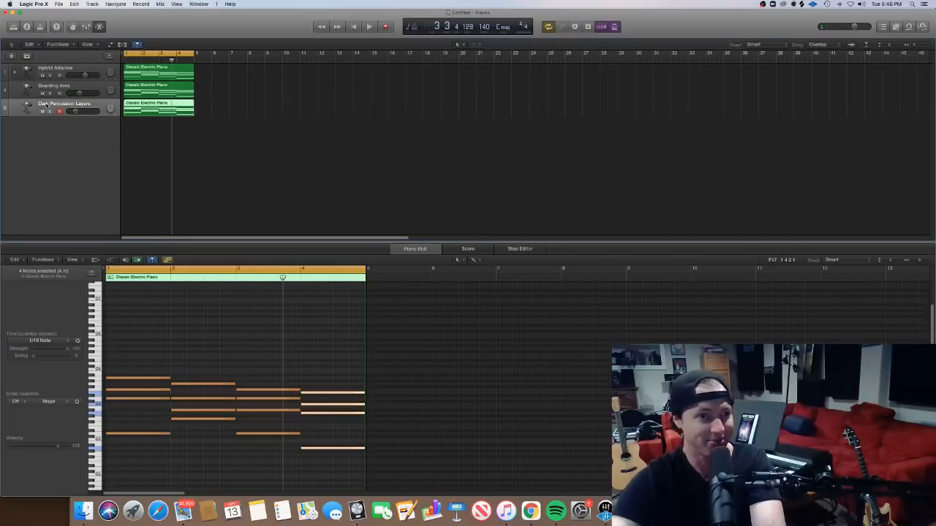
left_click(13, 27)
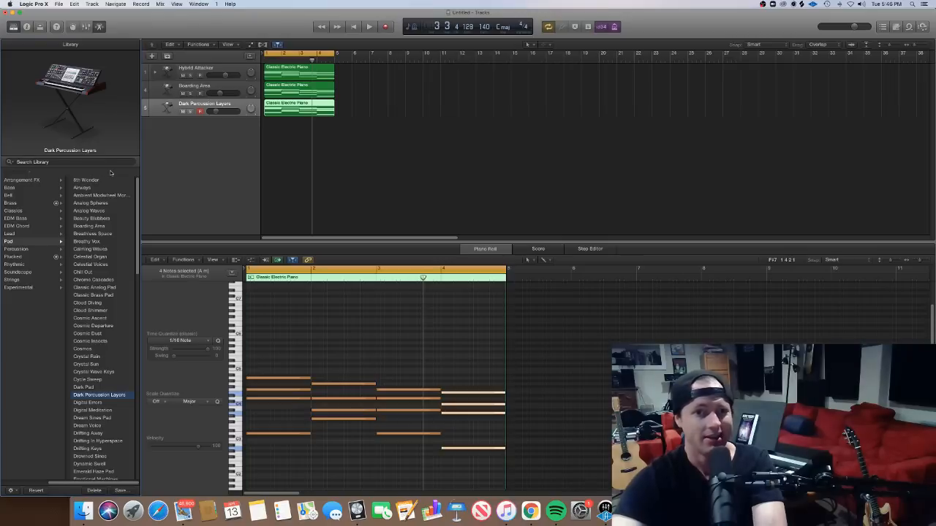
Mute the Boarding Area and Dark Percussion Layers tracks, and shorten the first chord in the Hybrid Attacker region to about an eighth note
left_click_drag(182, 110, 182, 93)
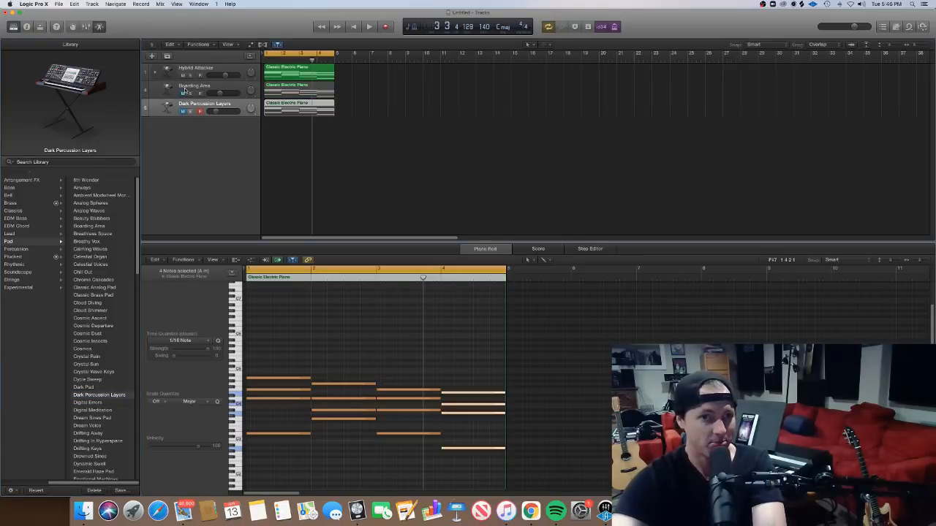
key("space")
left_click(300, 75)
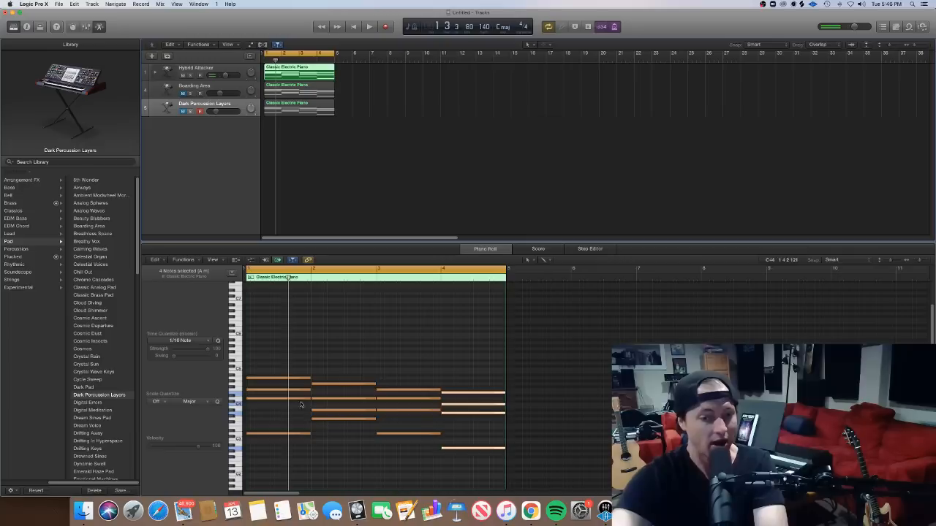
left_click_drag(288, 453, 252, 380)
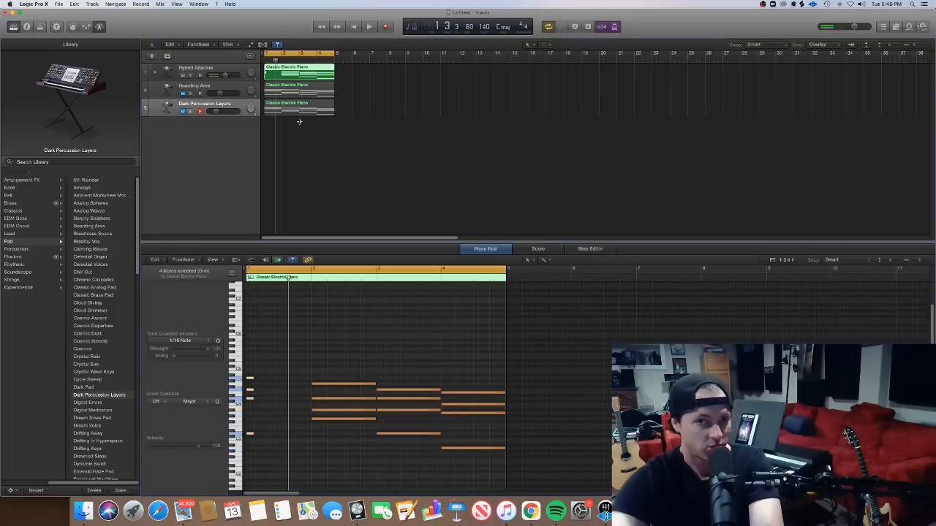
Split off the first bar of the Hybrid Attacker region and copy it to bar 9, cycling playback over bars 9 to 11
double_click(280, 66)
mouse_move(271, 74)
left_mouse_down()
mouse_move(366, 83)
mouse_move(443, 54)
left_mouse_up()
left_click(408, 54)
key("space")
key("space")
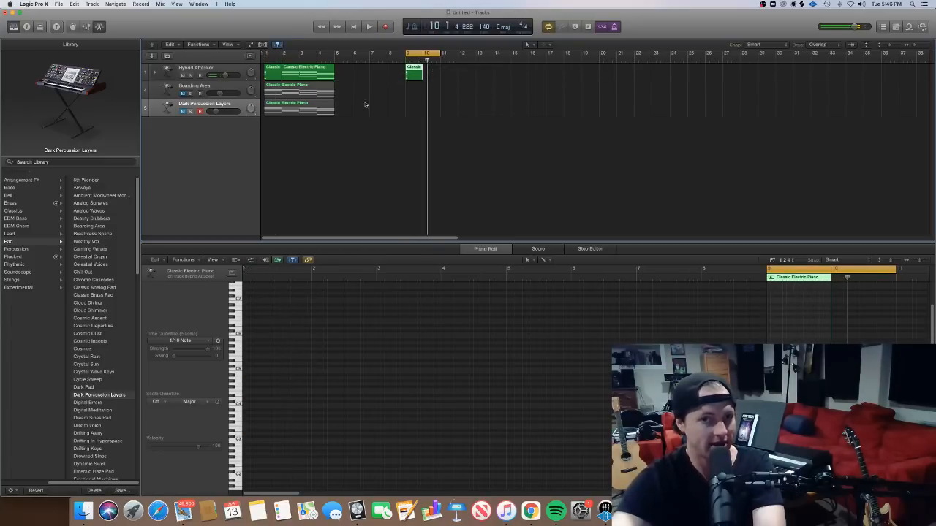
Select the Hybrid Attacker track and show the Inspector in place of the Library
left_click(204, 71)
left_click(13, 28)
left_click(40, 27)
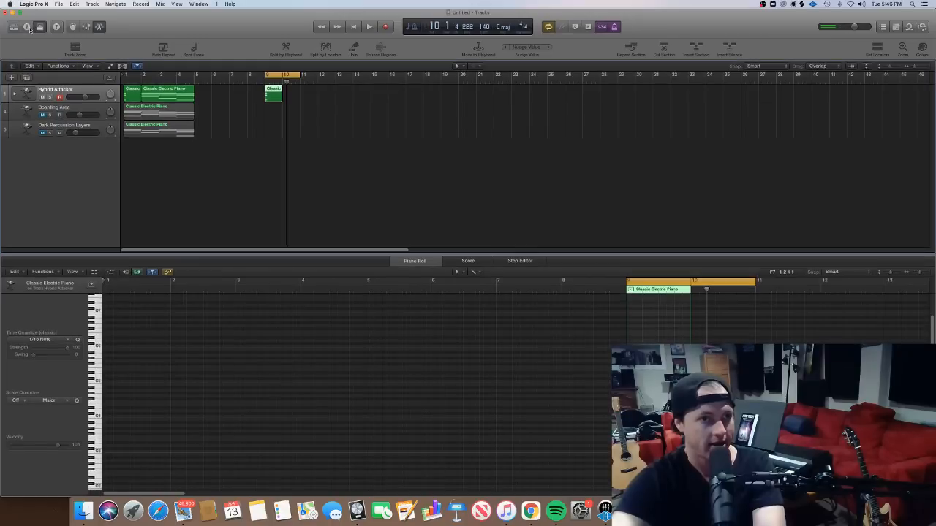
left_click(27, 27)
left_click(40, 27)
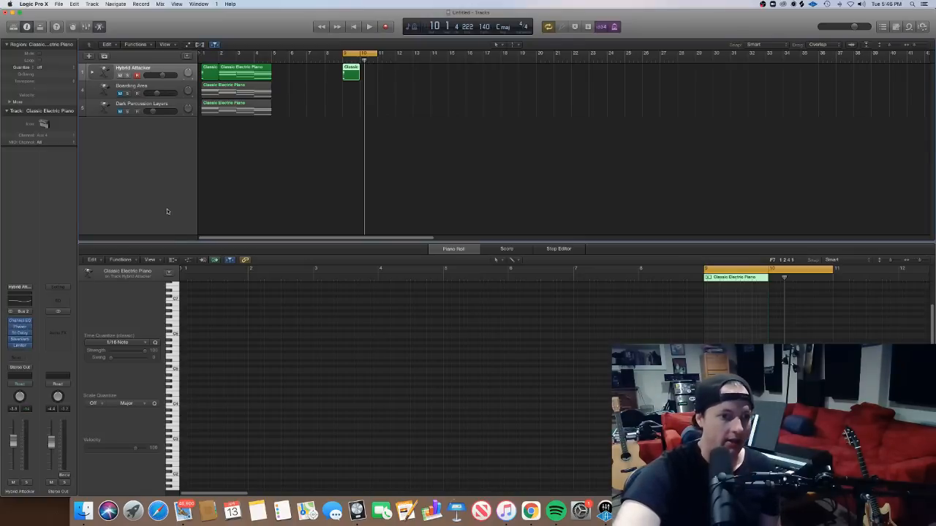
Try to bounce the bar 9 region on the Hybrid Attacker track in place
left_click(356, 124)
left_click(354, 76)
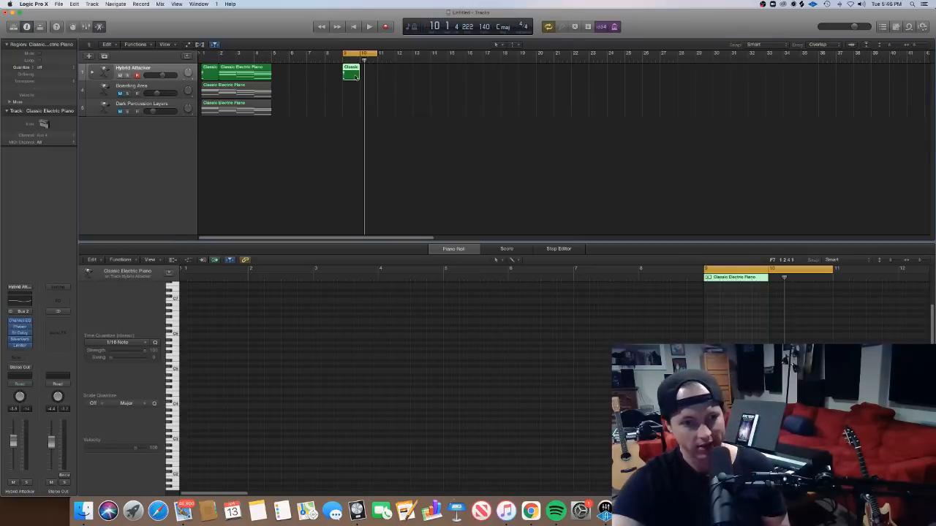
key("ctrl+b")
key("Return")
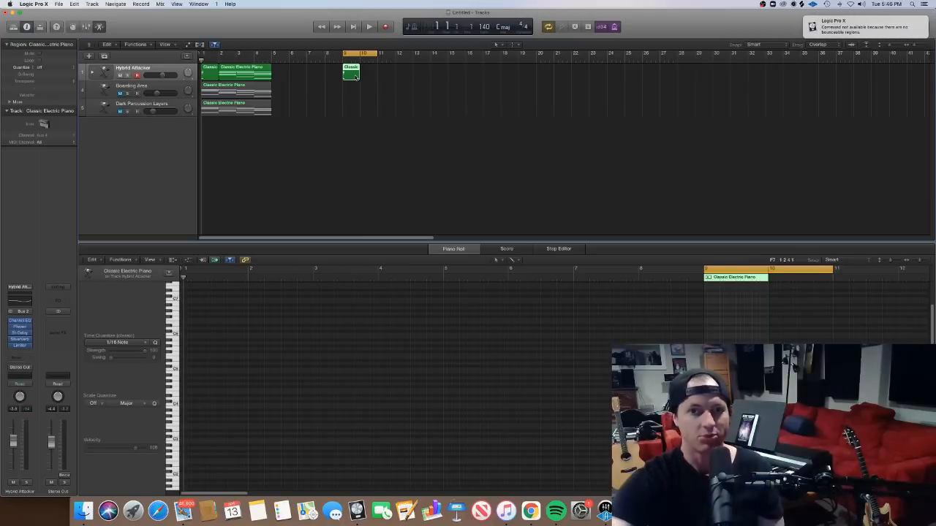
left_click(381, 105)
left_click(356, 73)
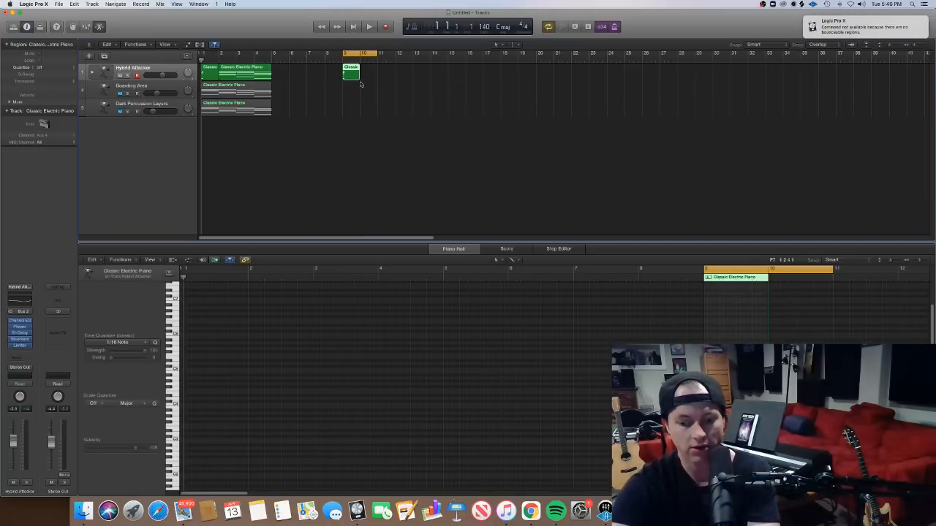
left_click(371, 113)
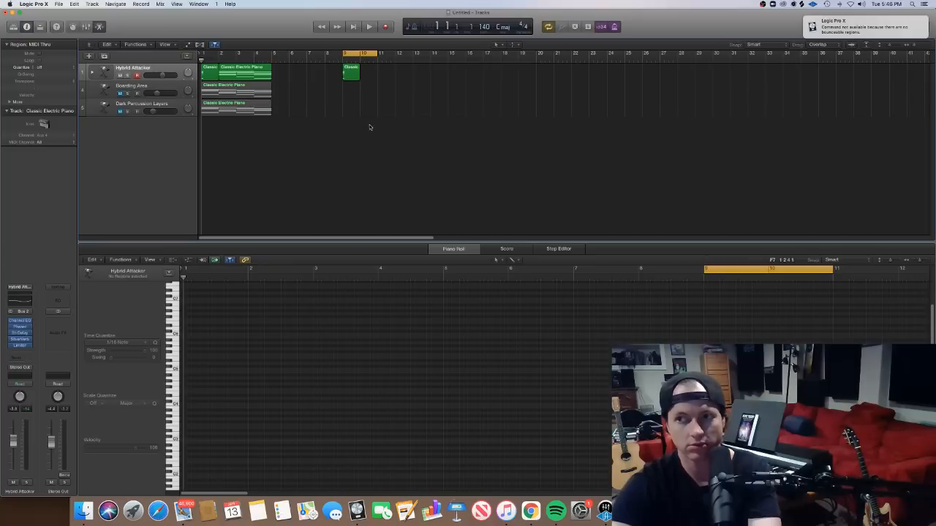
left_click(347, 75)
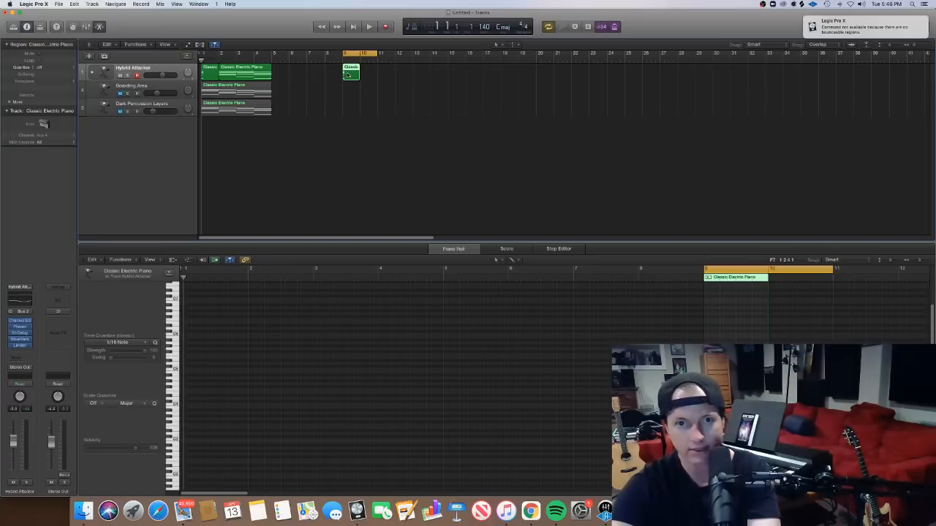
right_click(348, 76)
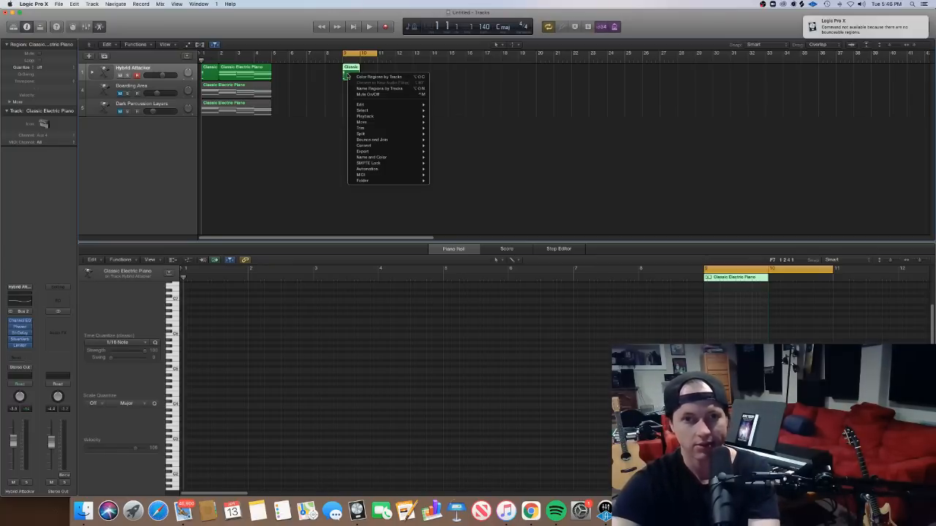
mouse_move(380, 103)
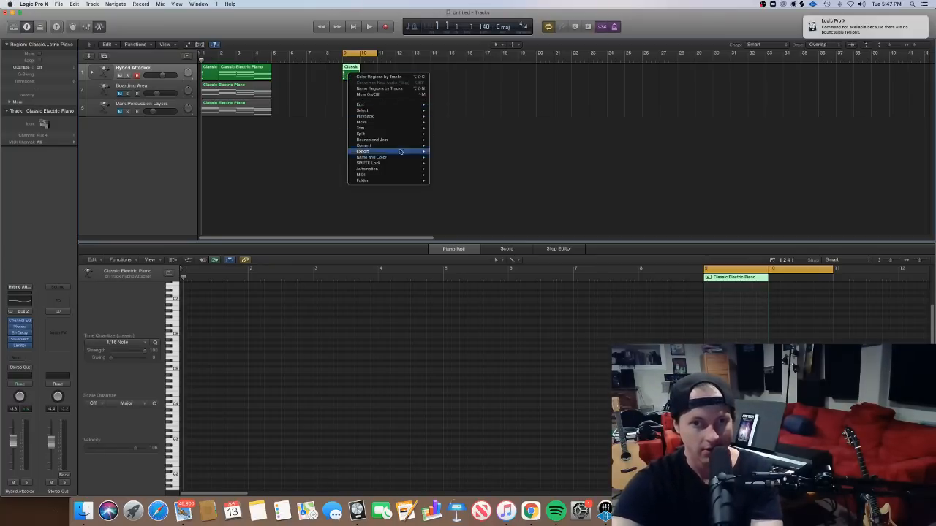
mouse_move(400, 151)
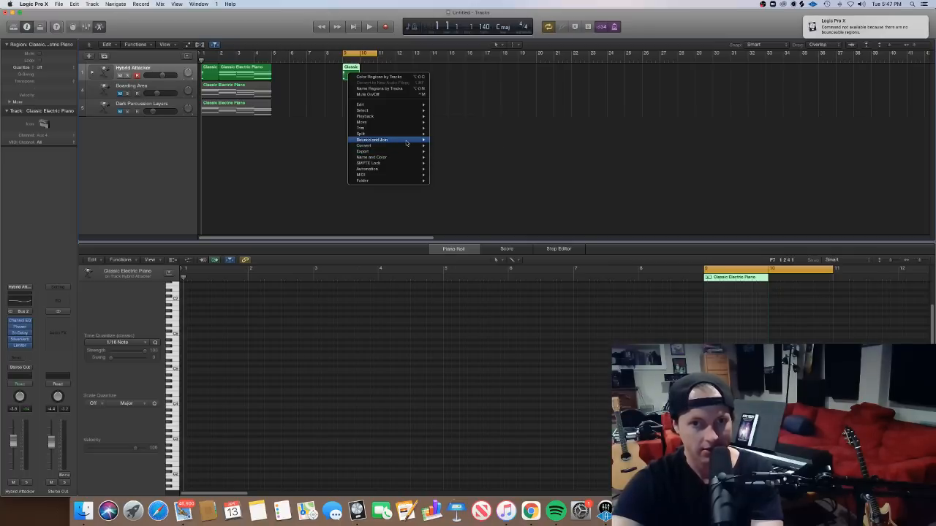
right_click(462, 113)
left_click(333, 110)
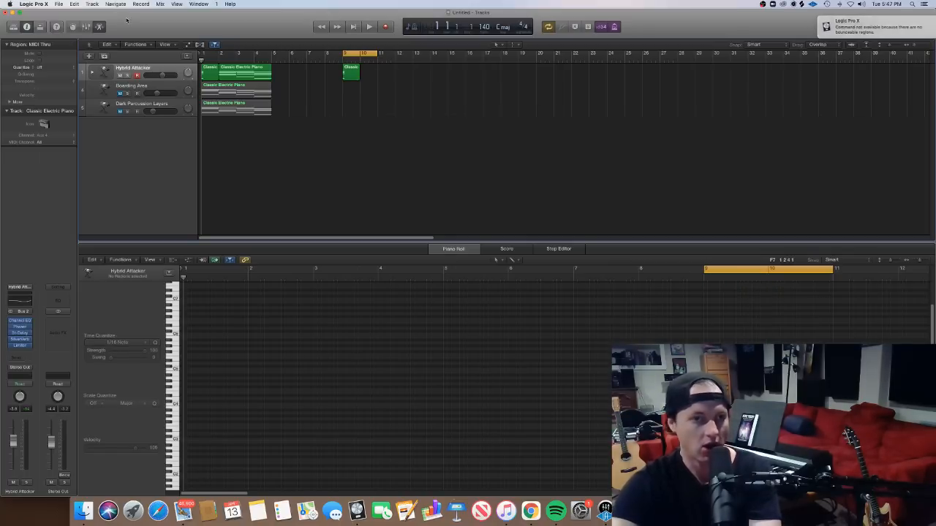
Expand the Hybrid Attacker track stack, move the bar 9 region onto its Base subtrack and play it
left_click(93, 73)
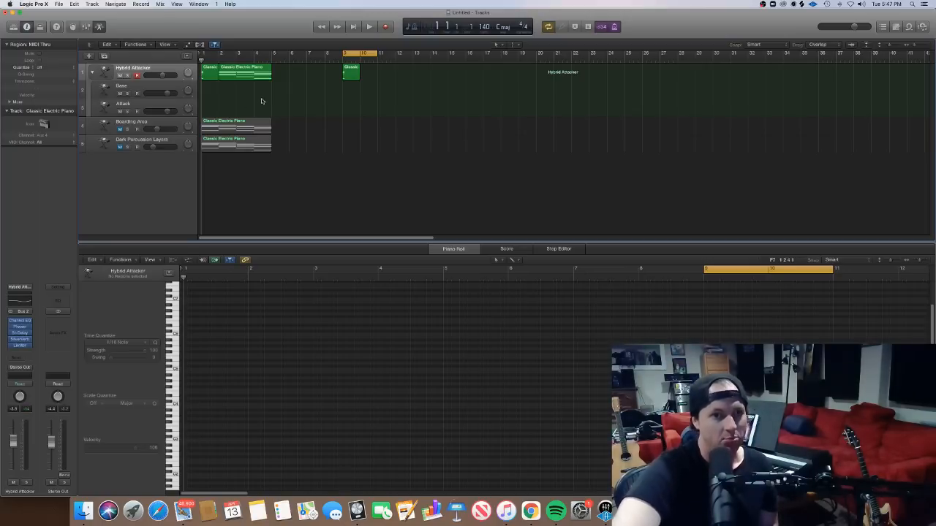
left_click_drag(352, 73, 352, 96)
key("space")
key("space")
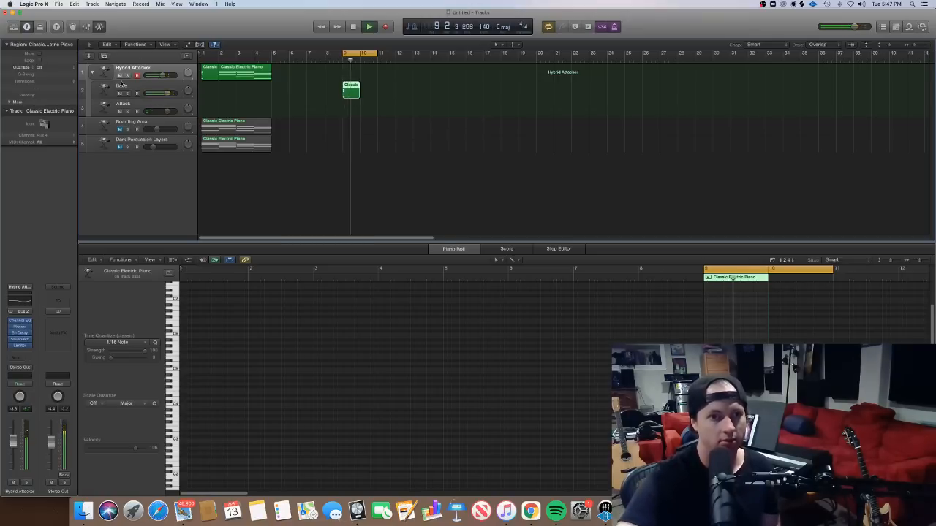
Bounce the bar 9 region on the Base subtrack in place to a new audio track
left_click(135, 90)
left_click(405, 127)
left_click(352, 94)
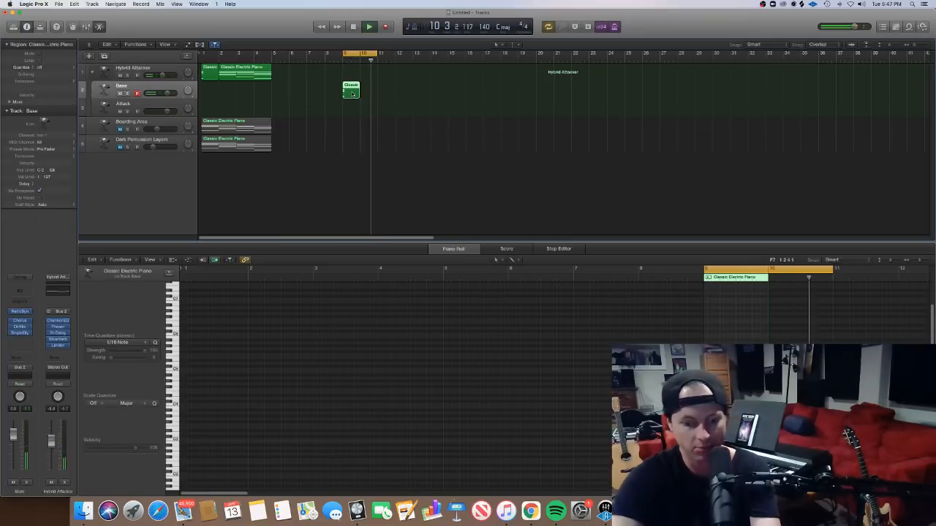
key("ctrl+b")
key("Return")
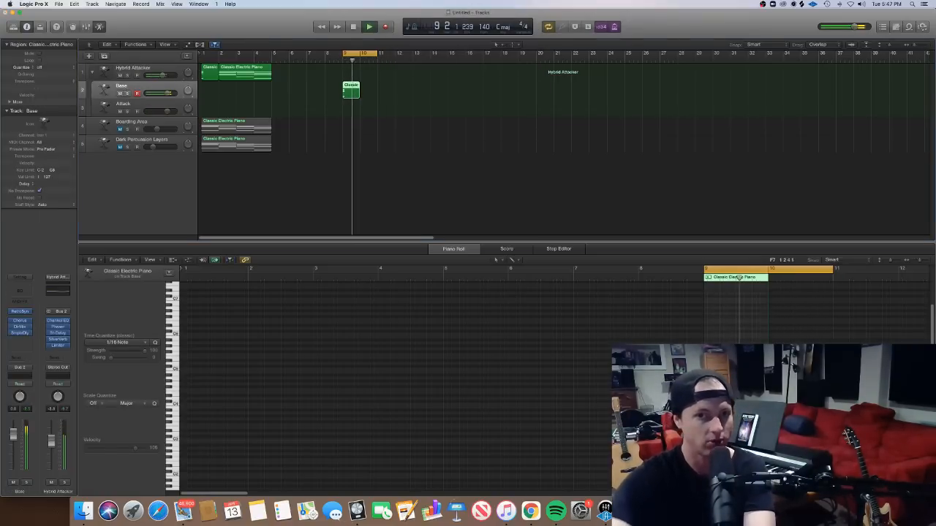
key("space")
key("space")
left_click(388, 115)
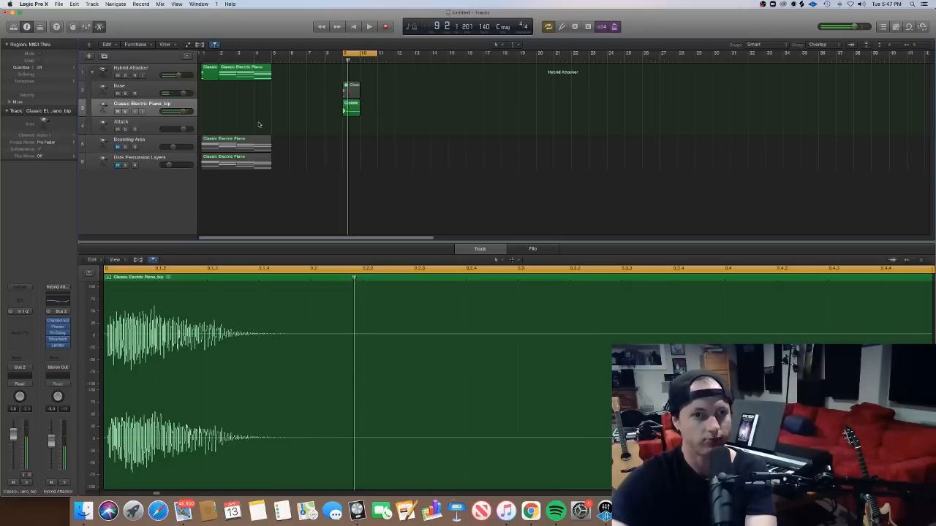
Move the bounced audio track out of the stack to below Dark Percussion Layers and select its region at bar 9
left_click(128, 103)
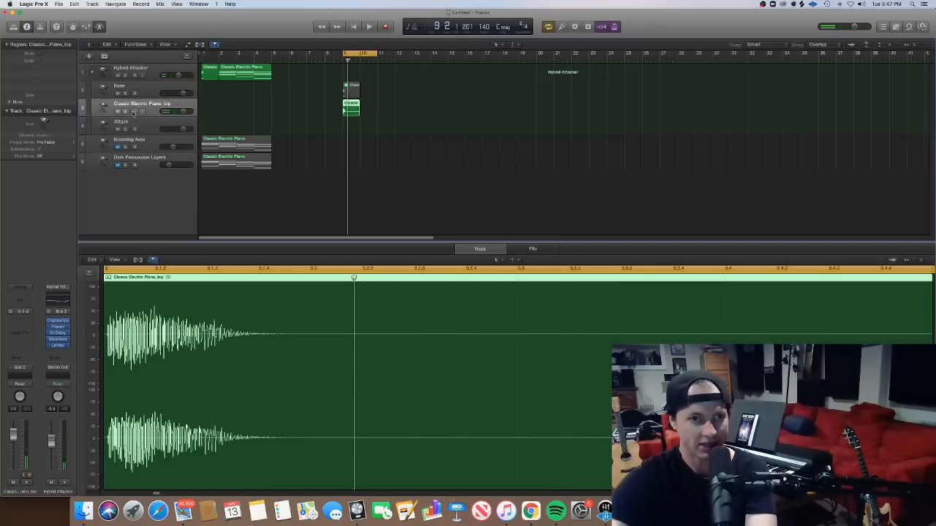
left_click_drag(133, 113, 142, 200)
scroll(321, 196, "right", 5)
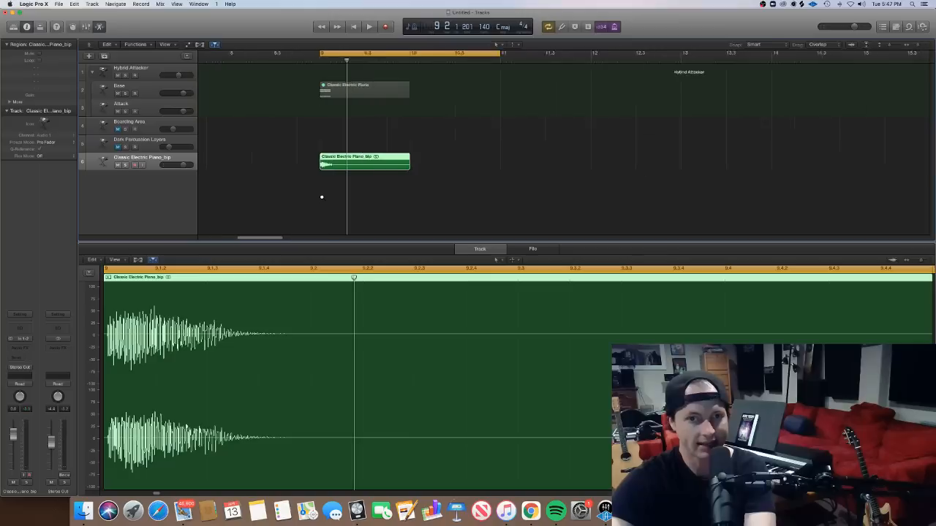
key("super+Right")
left_click(306, 195)
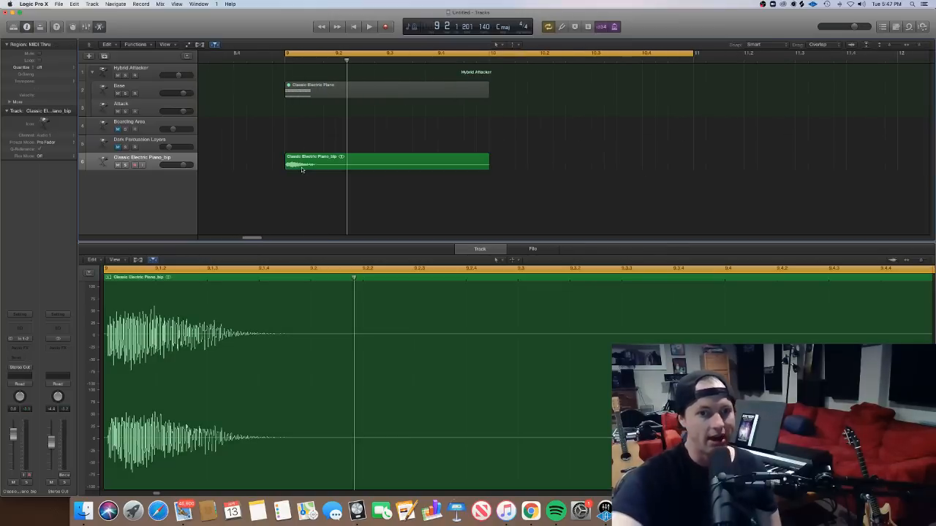
left_click(301, 167)
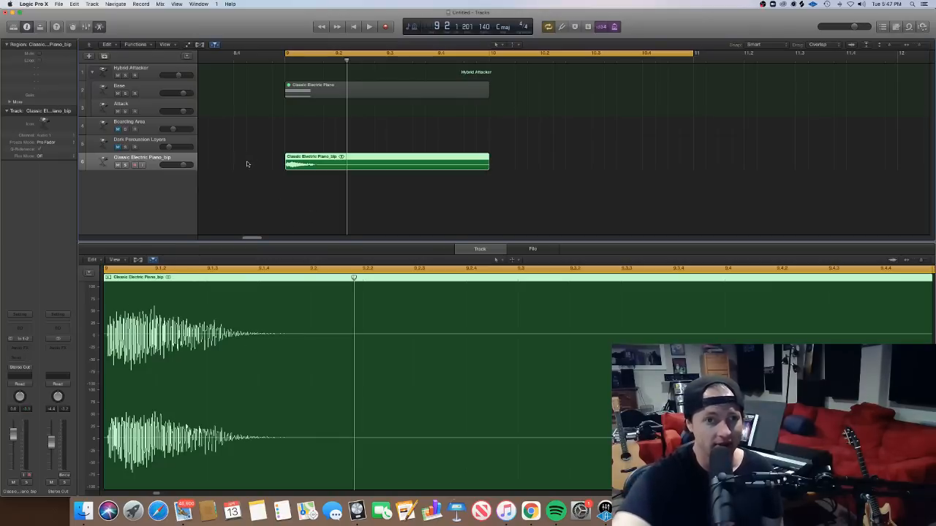
Insert a Tape Delay on the bounced chord's audio track
left_click(20, 348)
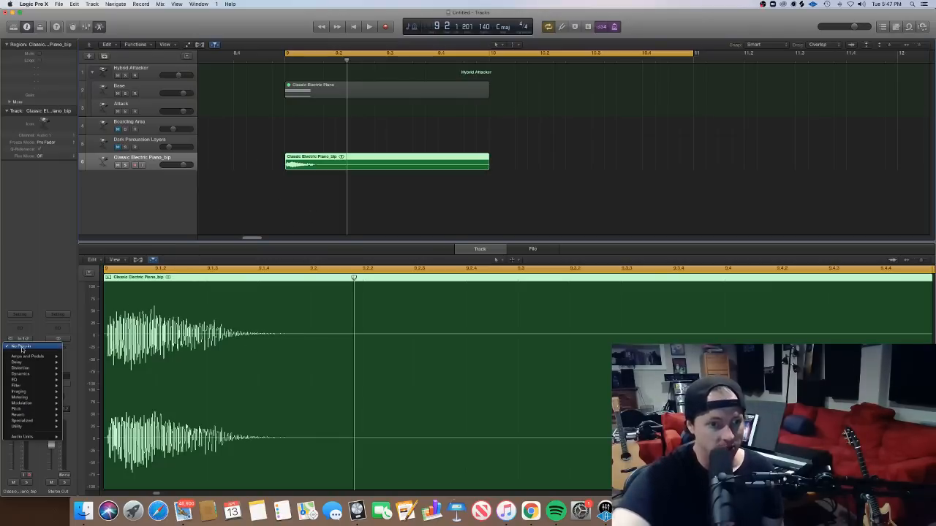
mouse_move(25, 369)
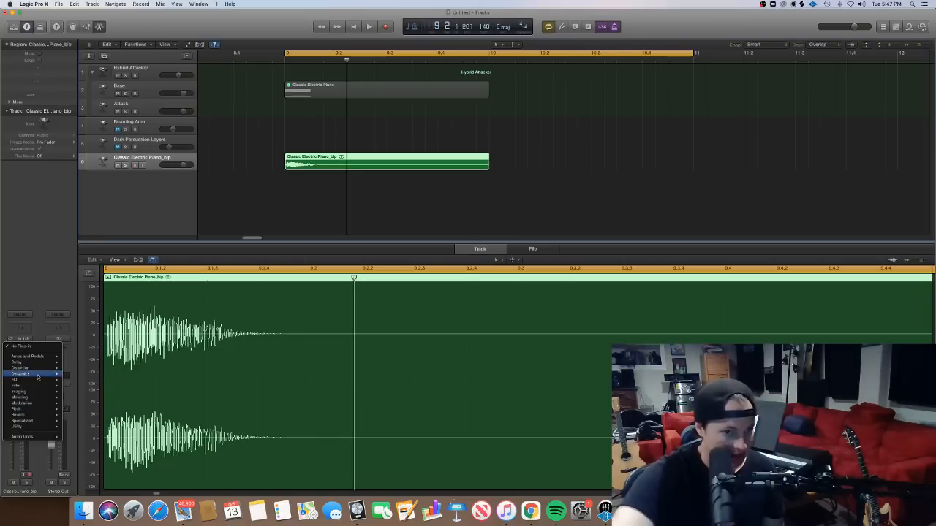
mouse_move(54, 363)
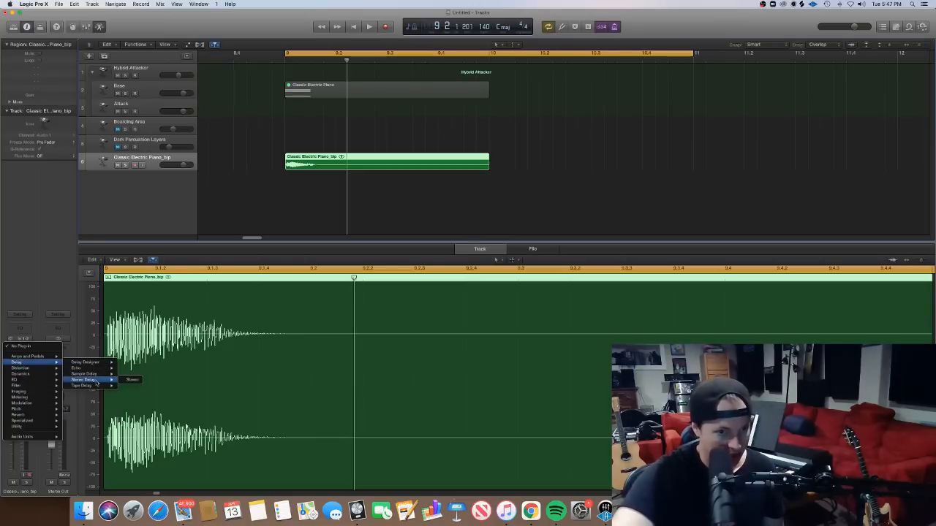
mouse_move(95, 385)
left_click(133, 385)
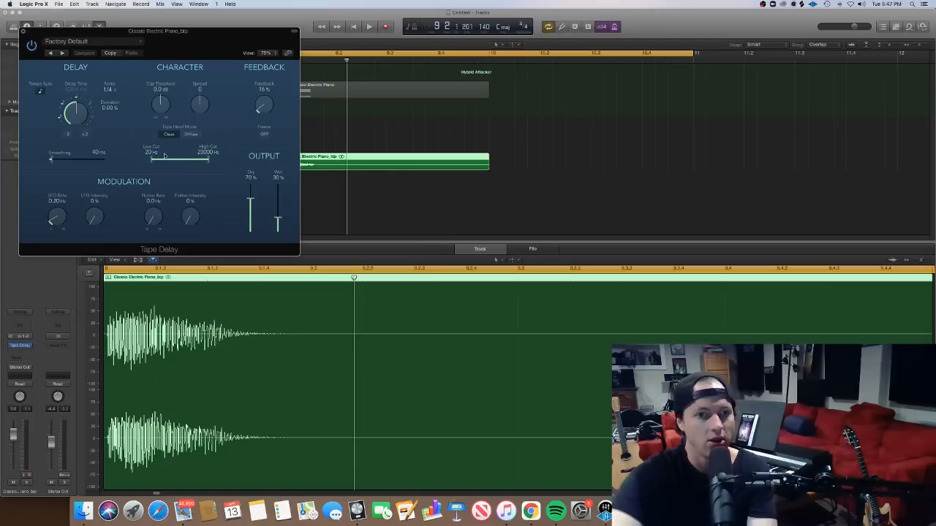
Set the Tape Delay to 74% dry, 50% wet, 44% feedback and a 3300 Hz high cut while listening to the stab
key("space")
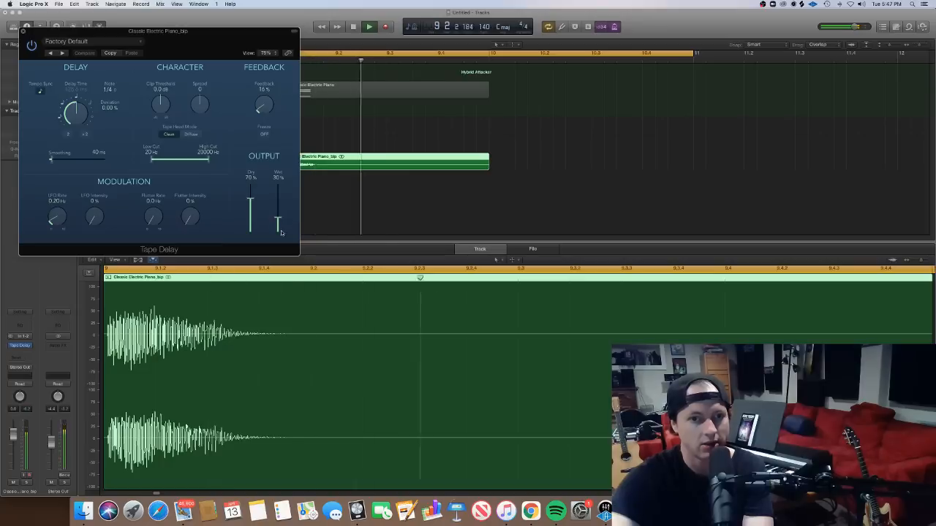
mouse_move(277, 220)
left_mouse_down()
mouse_move(251, 197)
mouse_move(277, 209)
left_mouse_up()
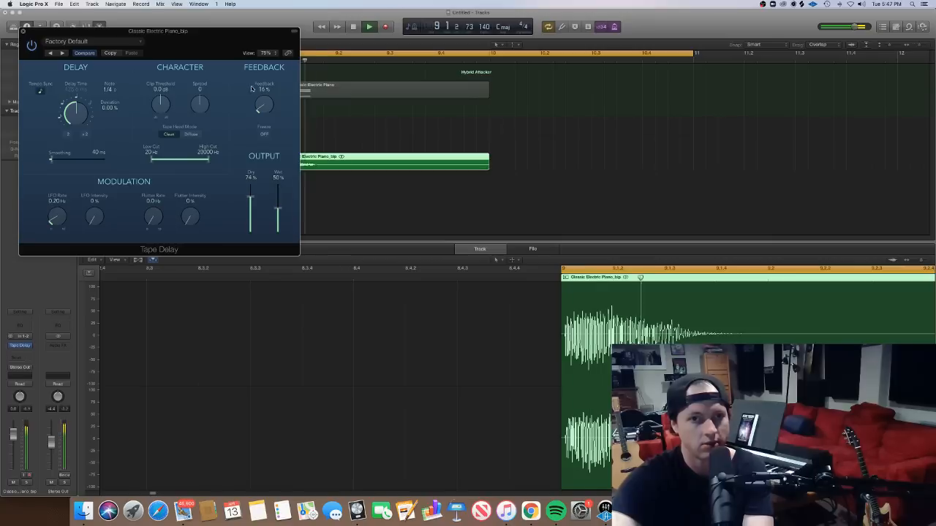
left_click_drag(264, 105, 263, 76)
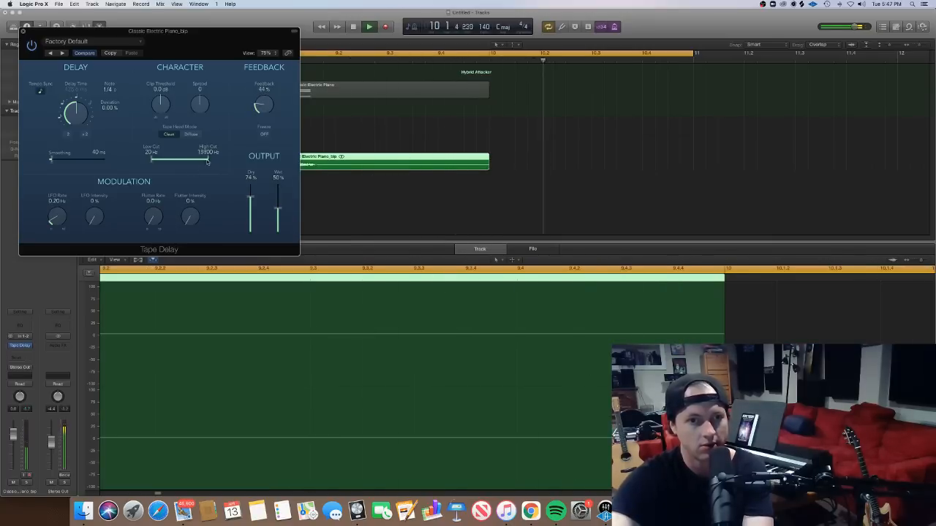
left_click_drag(209, 159, 194, 161)
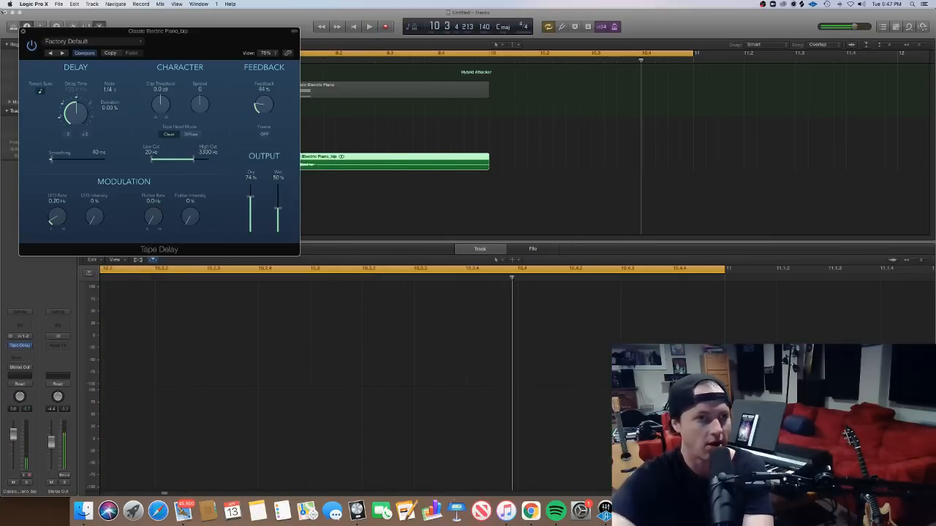
left_click(23, 32)
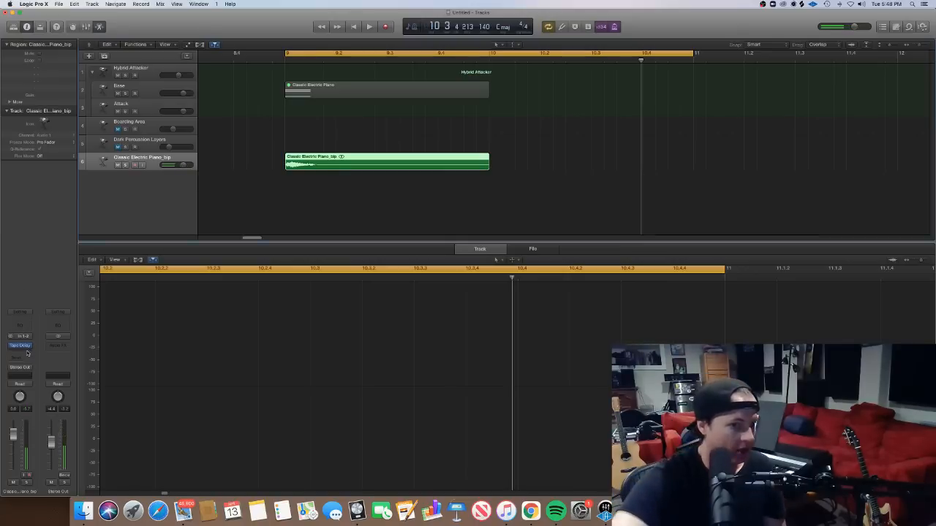
Add a SilverVerb after the Tape Delay on the bounced track and load its Ambience preset
left_click(26, 354)
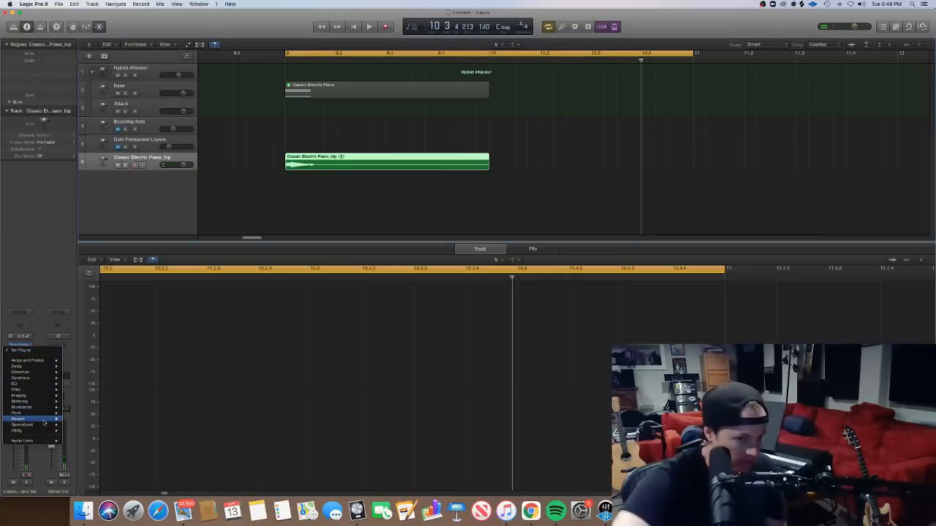
mouse_move(33, 419)
mouse_move(110, 419)
left_click(128, 431)
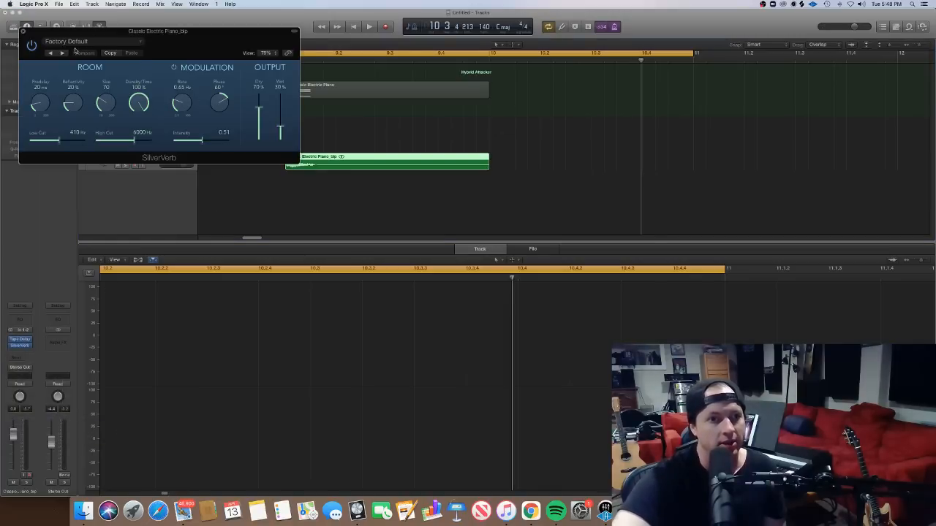
left_click(60, 53)
left_click(61, 54)
left_click(61, 54)
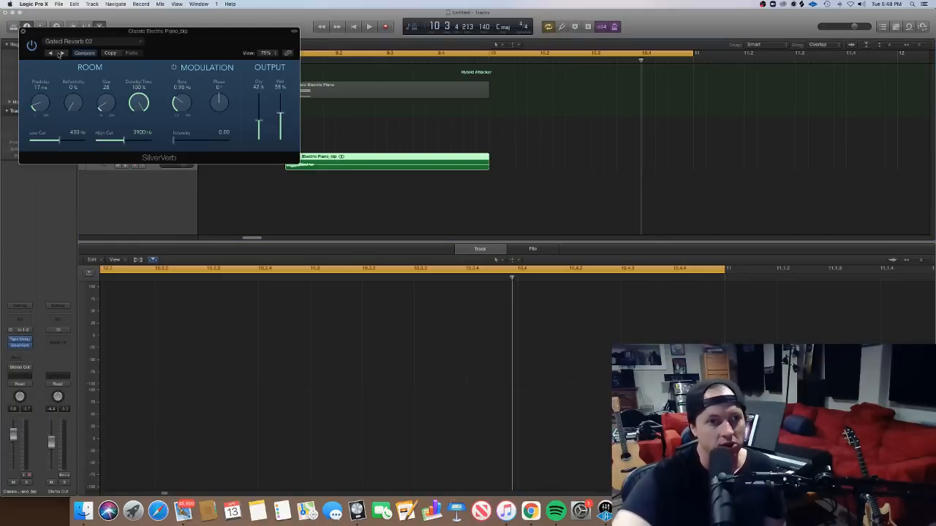
left_click(59, 54)
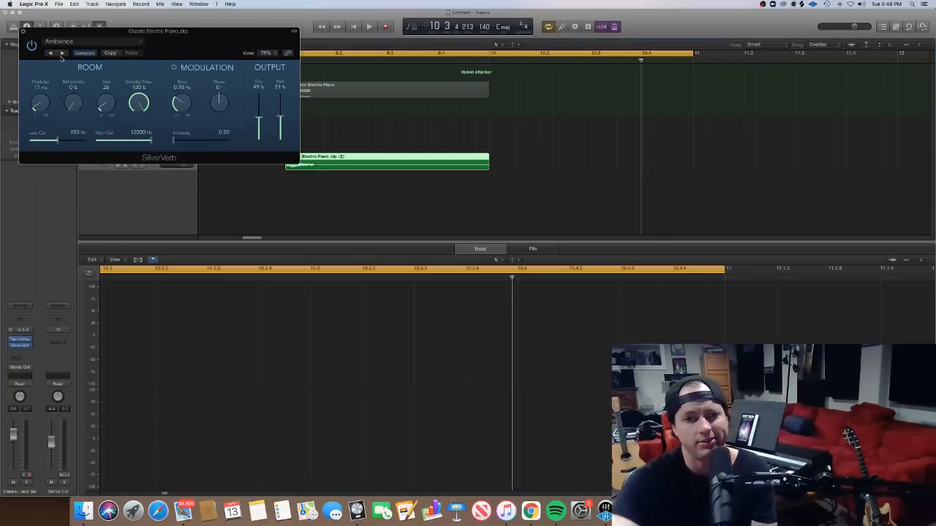
Raise the SilverVerb's wet level to 78% during playback, close the plug-in and select the bounced region
key("space")
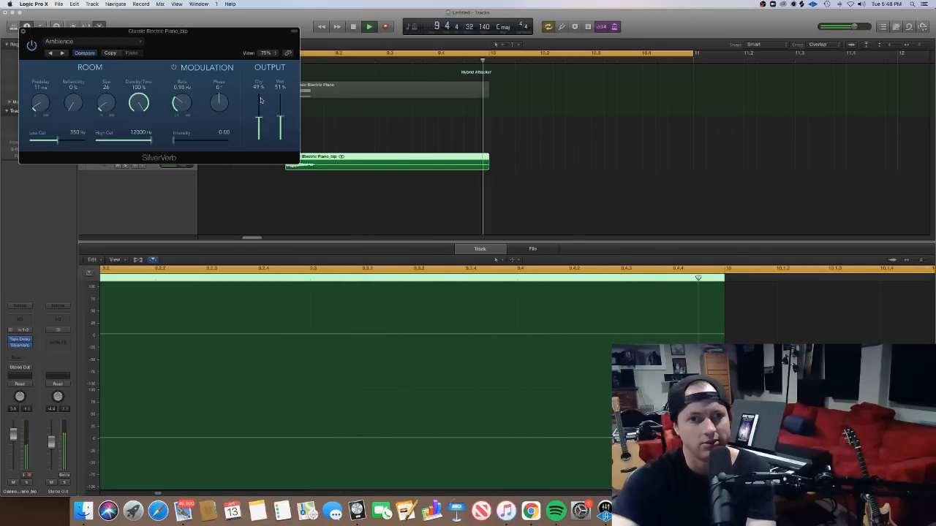
left_click_drag(280, 115, 283, 102)
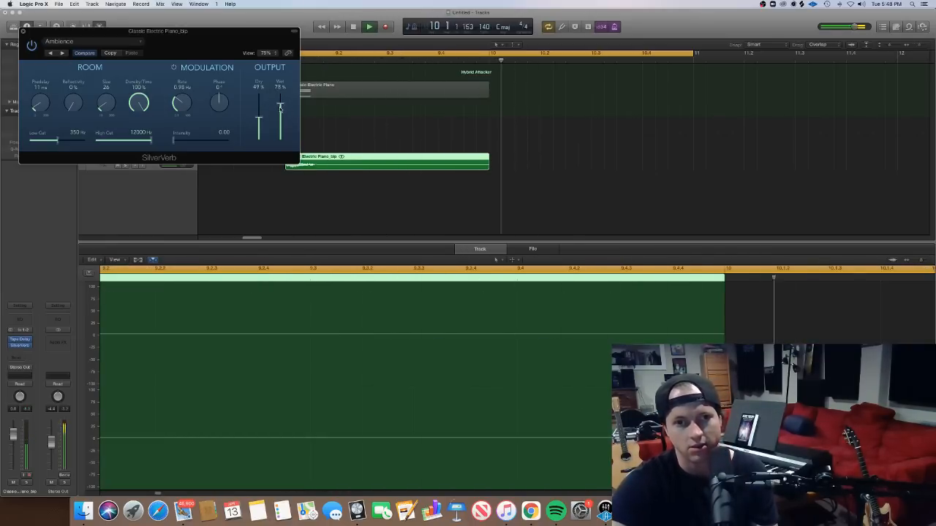
key("space")
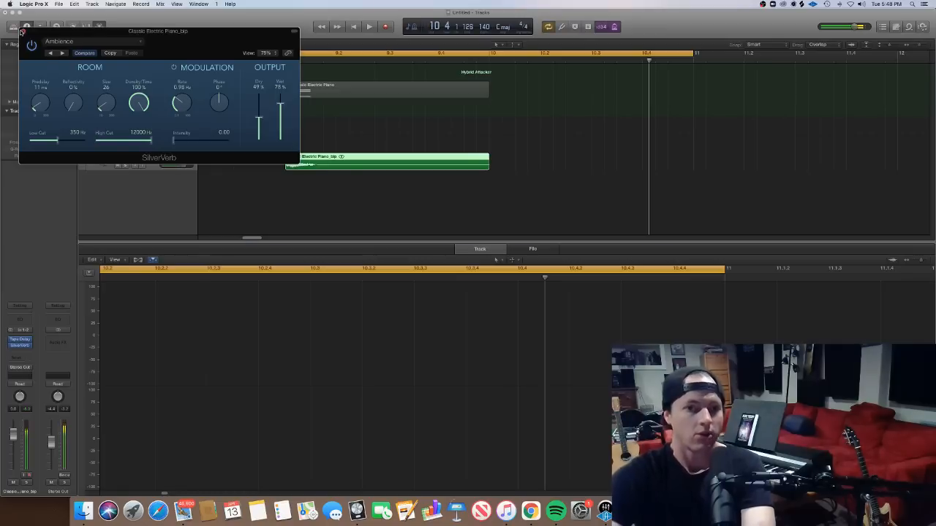
left_click(22, 32)
left_click(305, 167)
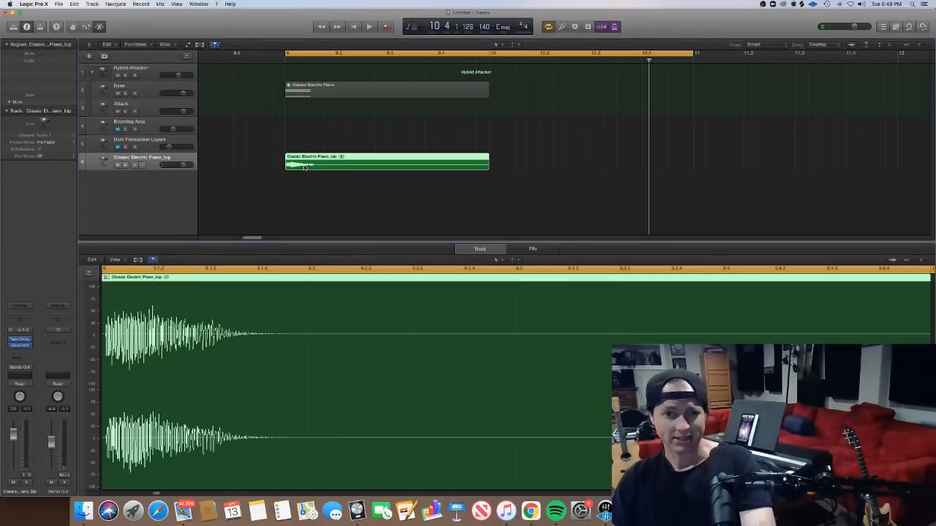
Bounce the effected chord stab in place to a new audio track and extend the bounced region to bar 11
key("ctrl+b")
key("Return")
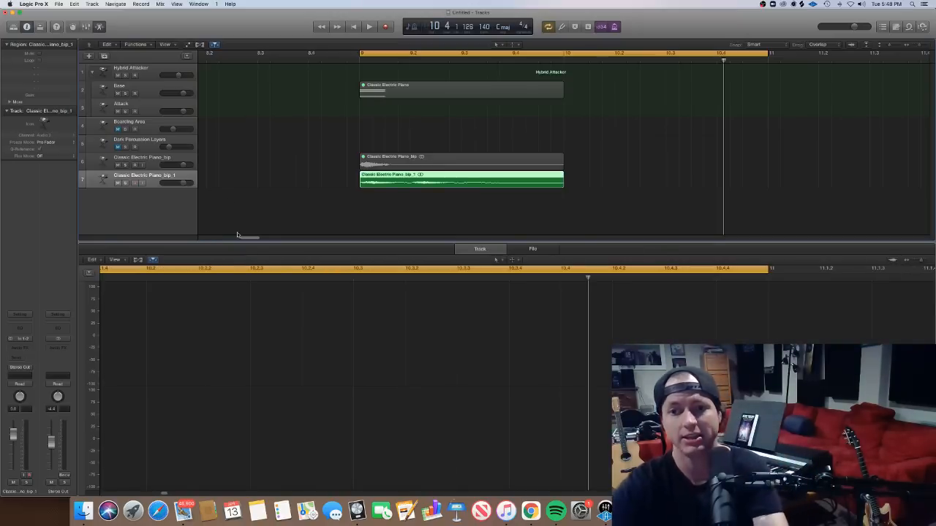
key("e")
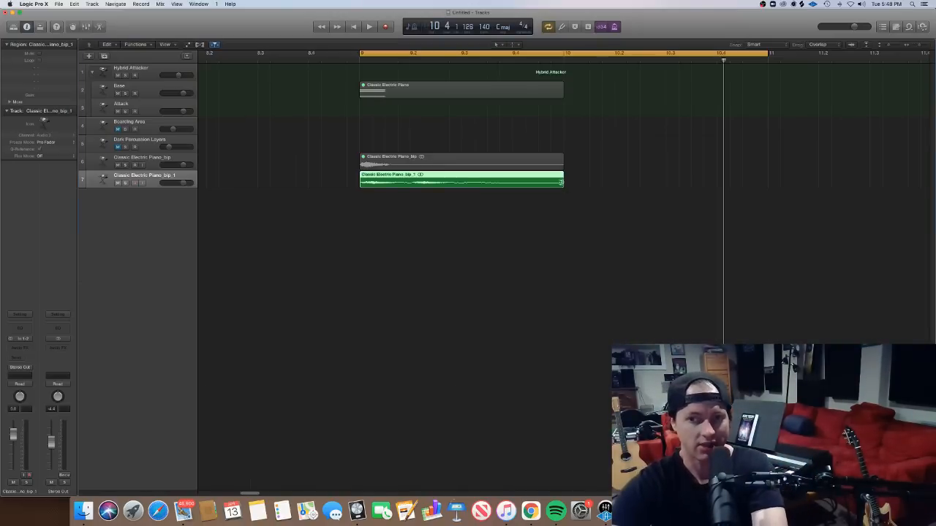
left_click_drag(562, 182, 767, 182)
left_click_drag(890, 46, 917, 45)
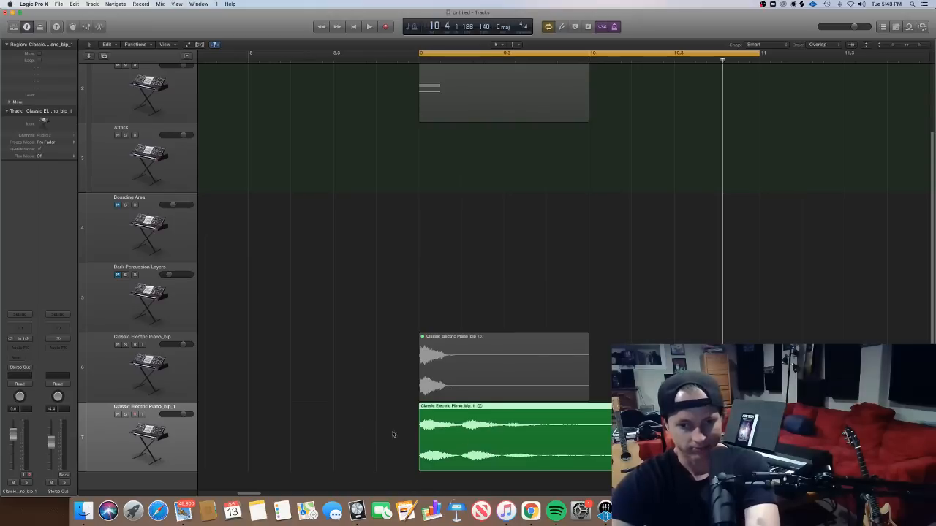
Inspect the new bounce in the audio editor and switch from its track view to its file view
left_click(356, 431)
left_click(504, 433)
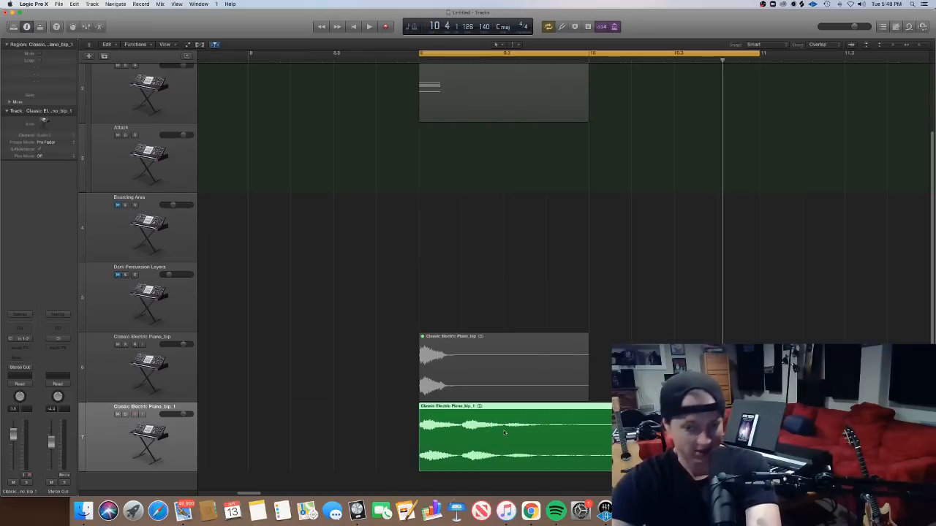
double_click(503, 430)
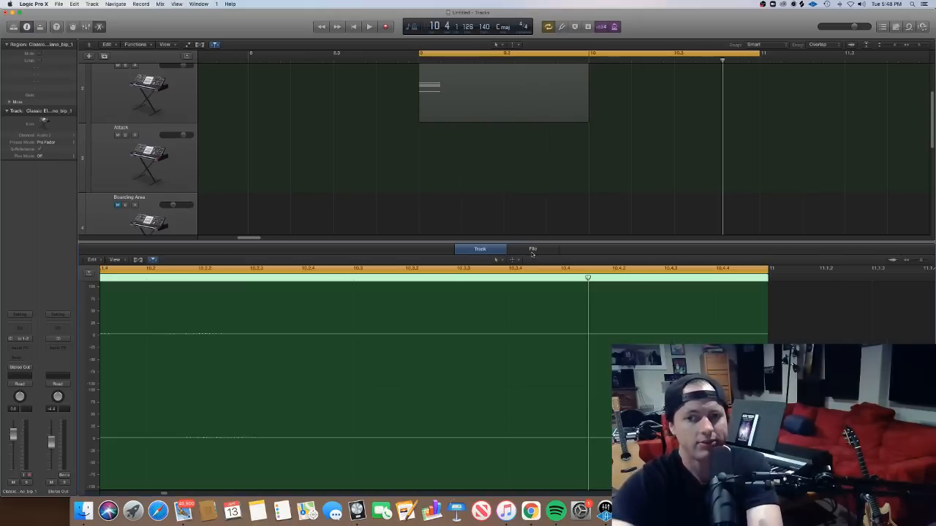
left_click(532, 249)
key("e")
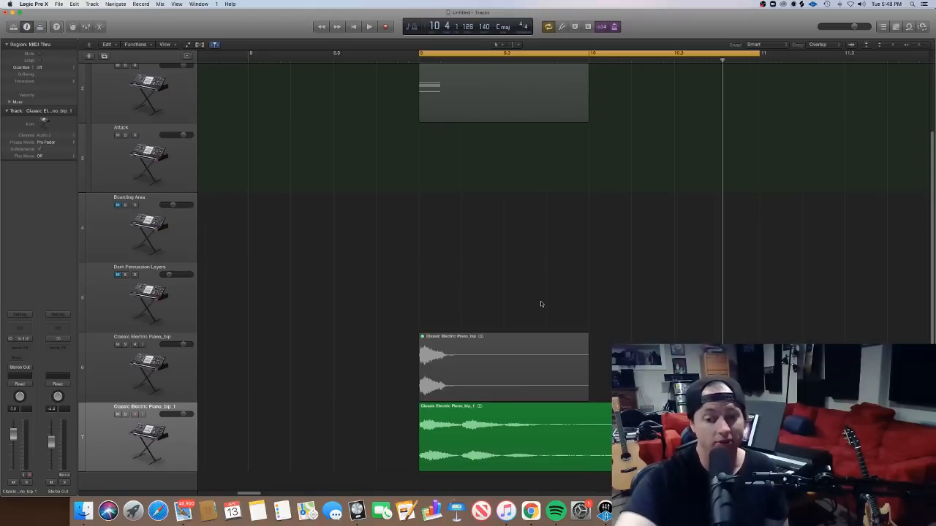
Check in the Advanced preferences that the advanced tools and additional editing options are enabled
left_click(33, 4)
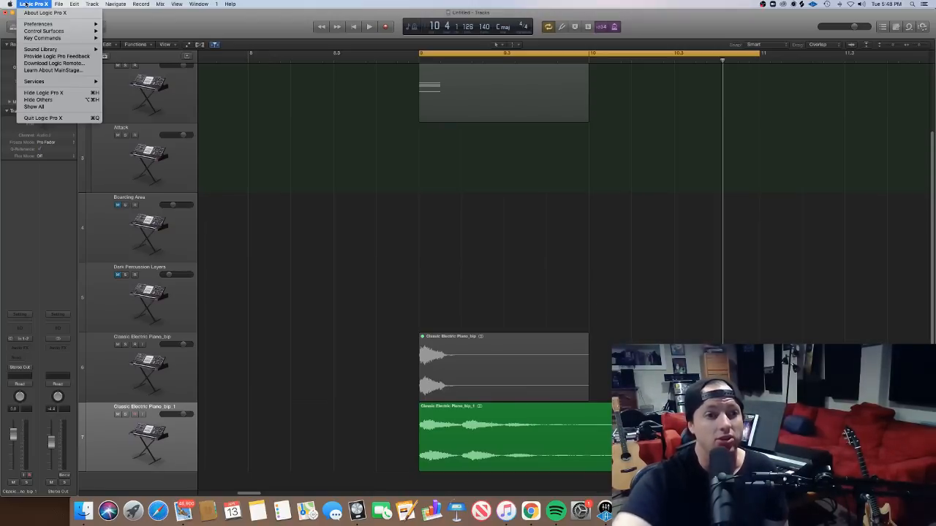
mouse_move(58, 24)
left_click(123, 24)
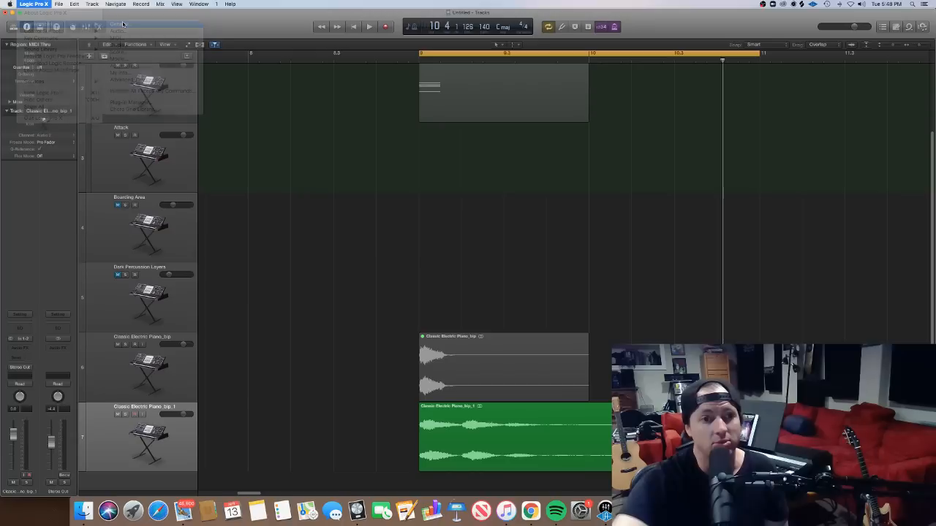
left_click(350, 79)
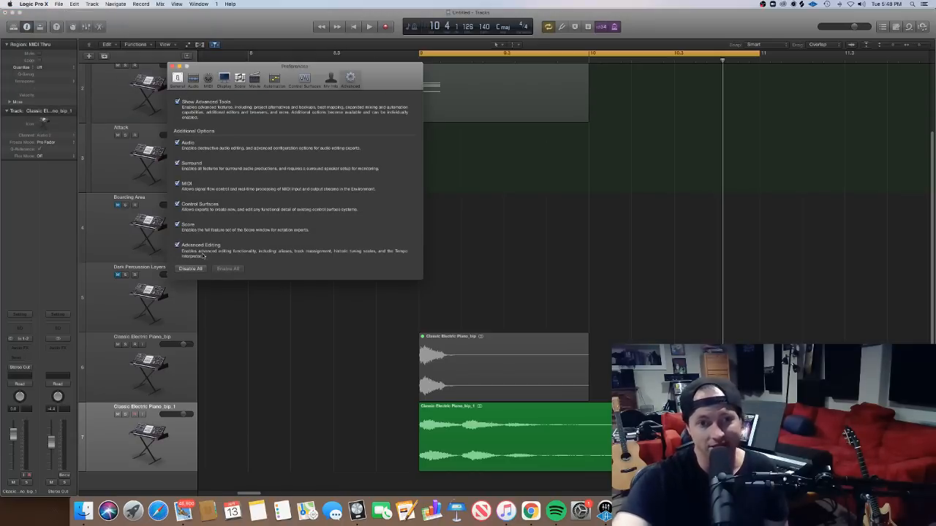
left_click(173, 67)
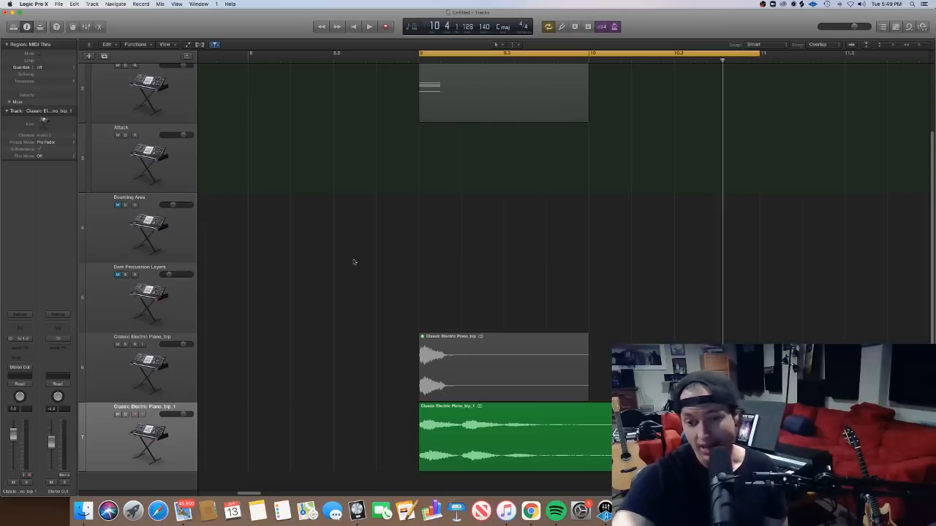
Reverse the audio file of the bounced stab and play back the result
left_click(489, 445)
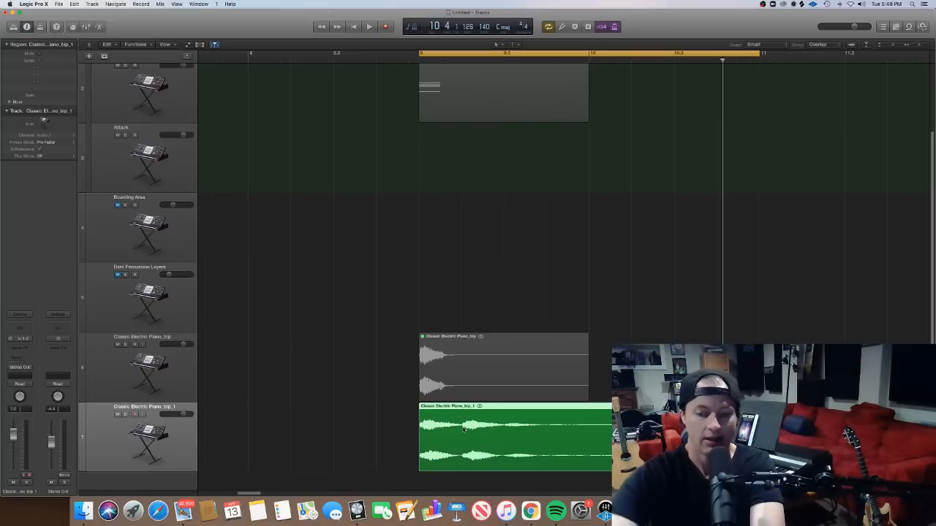
double_click(465, 433)
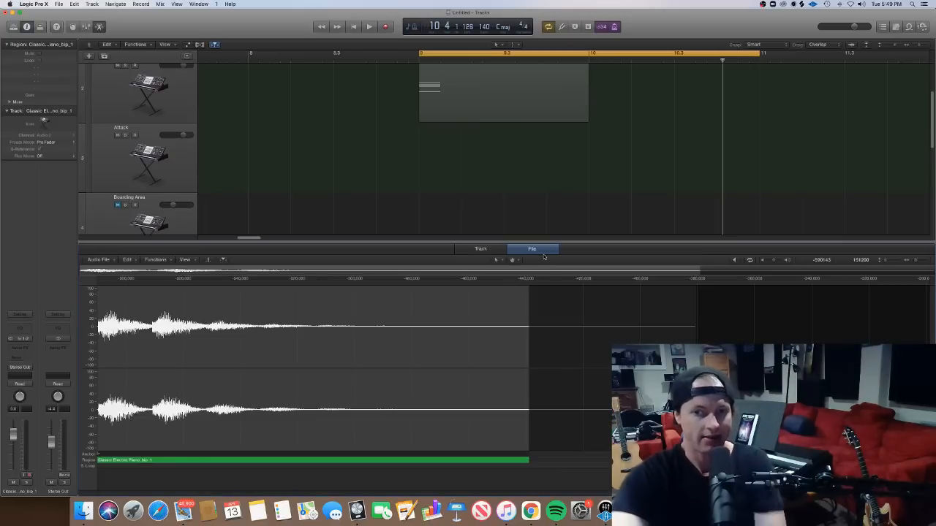
left_click(483, 250)
left_click(538, 252)
left_click(155, 260)
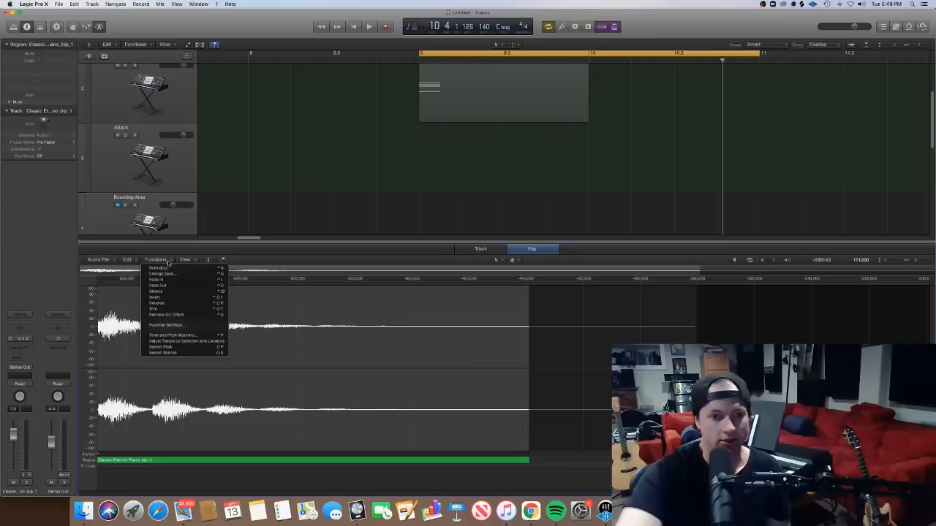
left_click(164, 303)
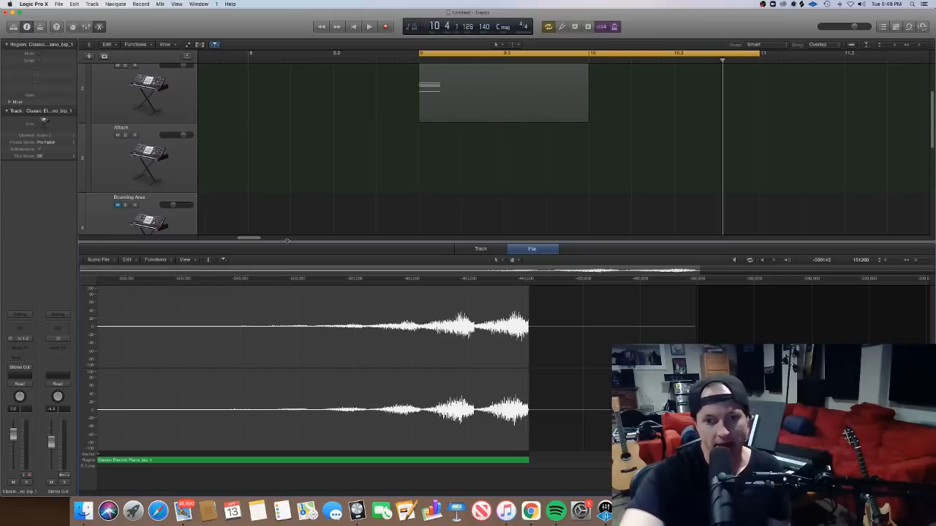
key("e")
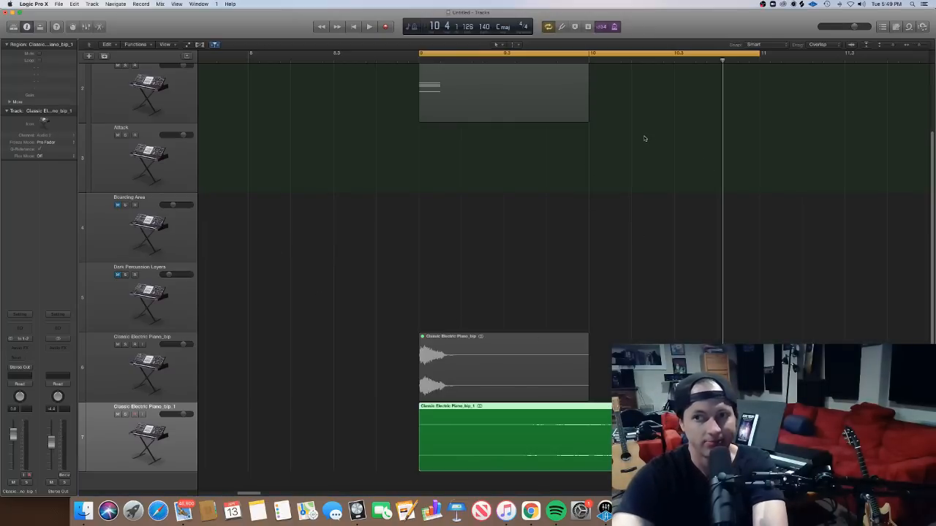
key("space")
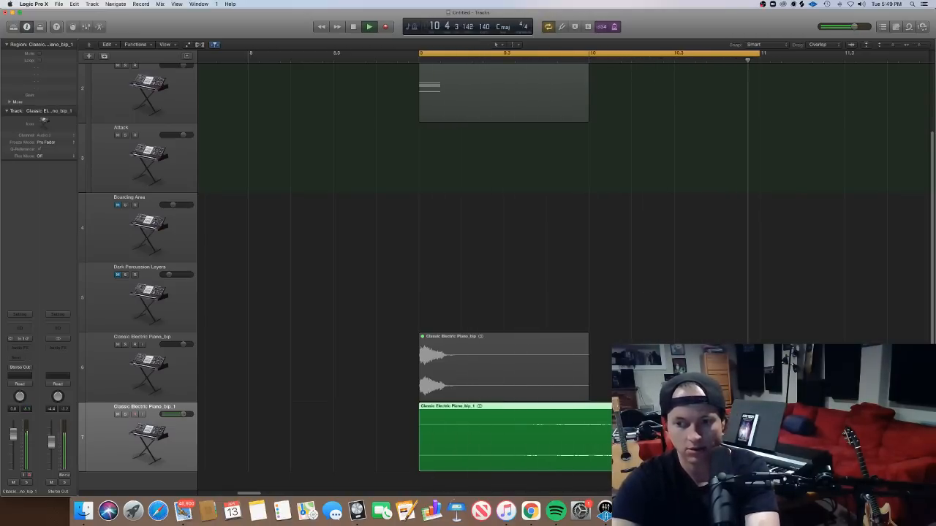
key("space")
Lengthen the notes of the first chord on the Hybrid Attacker track to fill the whole bar
key("super+Left")
key("super+Left")
key("super+Left")
key("super+Left")
key("super+Left")
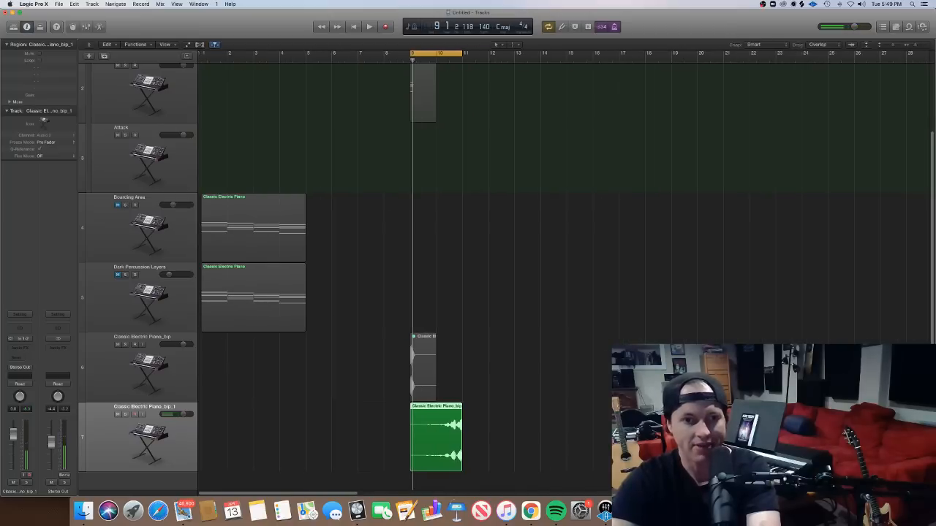
key("super+Left")
key("super+Left")
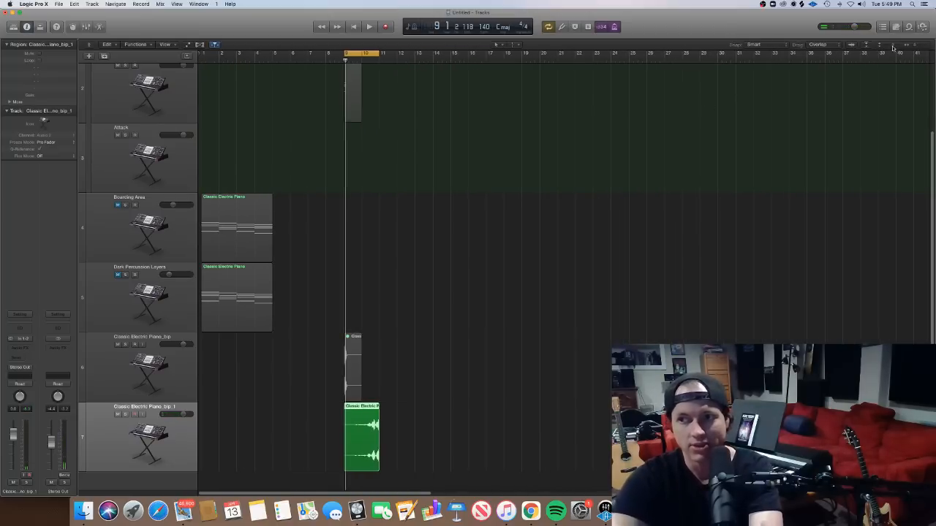
left_click_drag(893, 47, 888, 47)
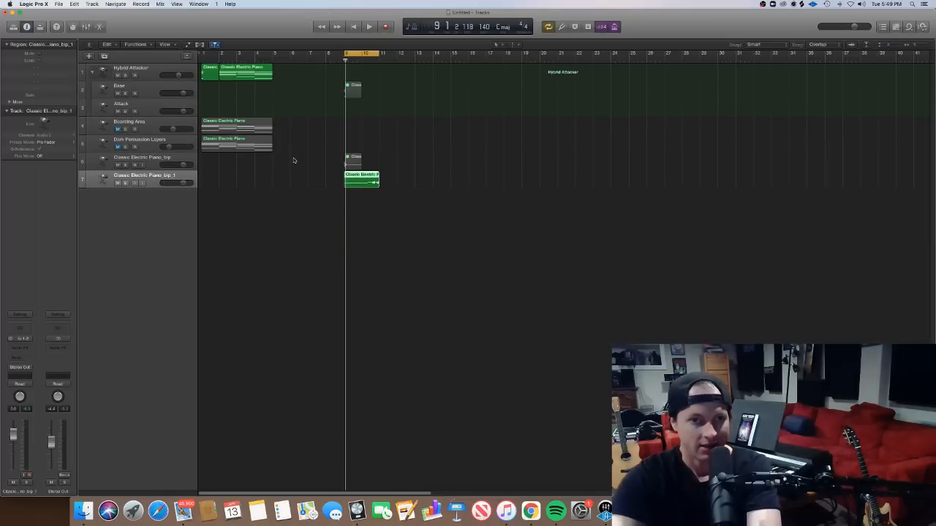
double_click(239, 83)
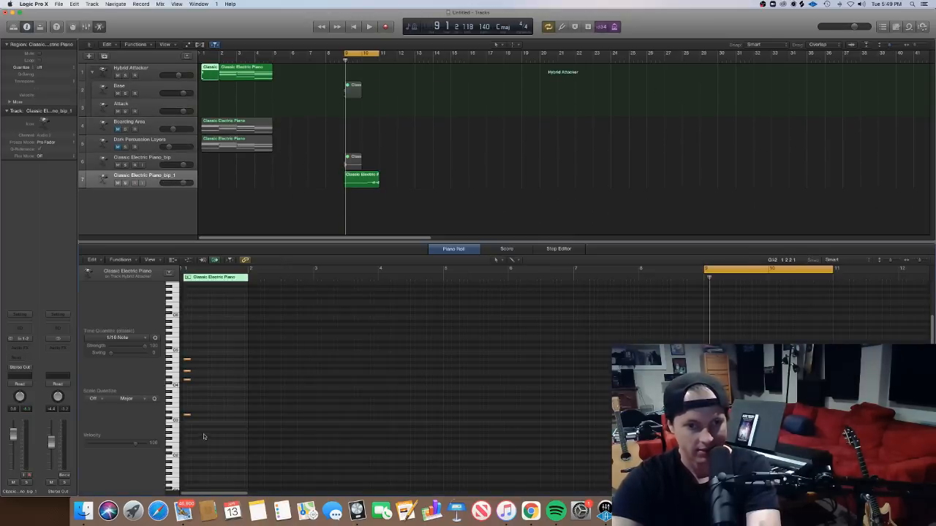
left_click_drag(204, 437, 186, 359)
left_click(187, 358)
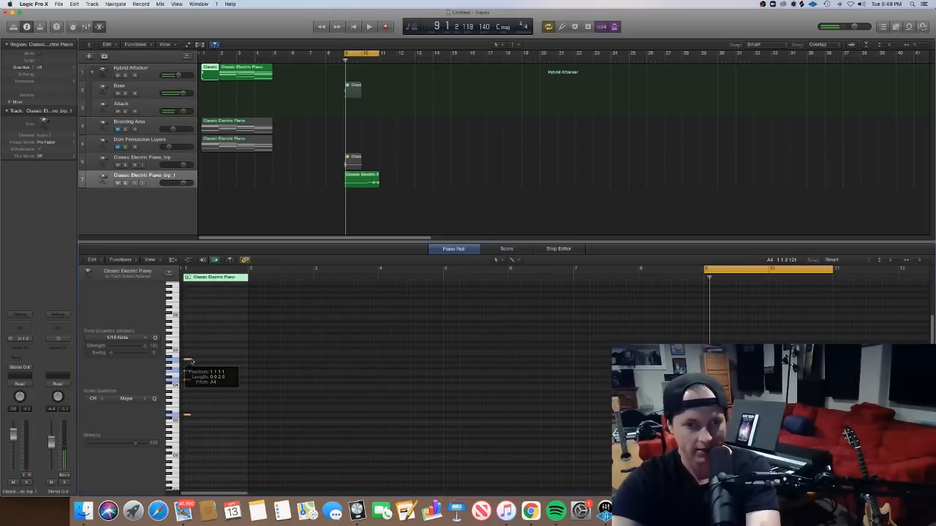
left_click_drag(209, 426, 248, 363)
left_click(368, 197)
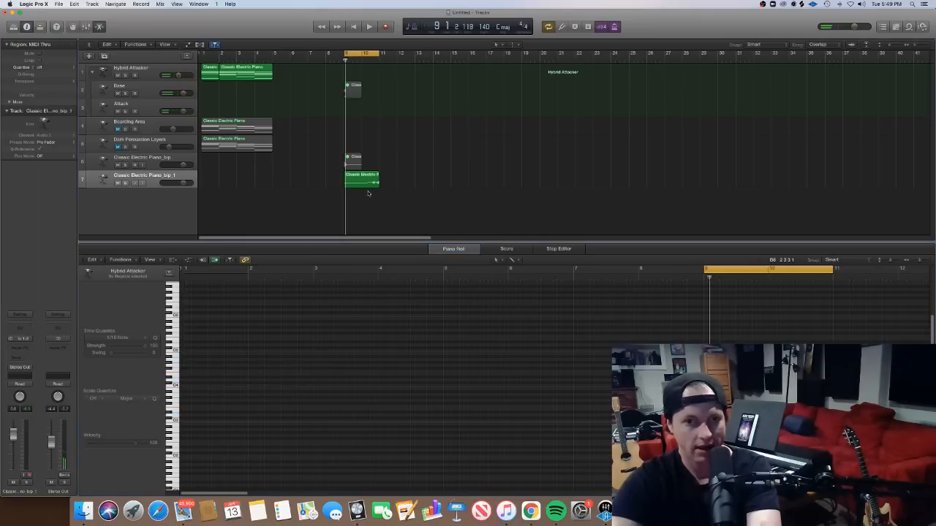
Move the reversed stab to bar 1 and shift all chord progression regions to start at bar 3
left_click_drag(361, 181, 189, 179)
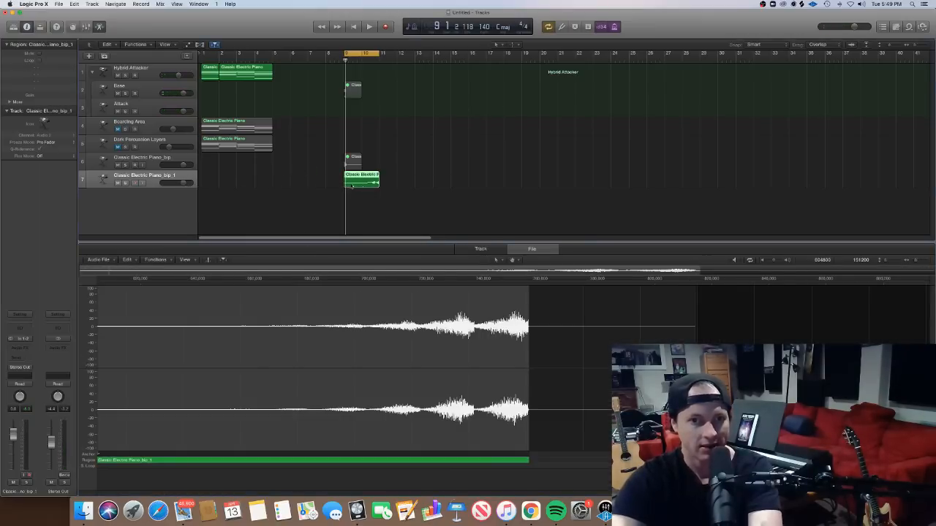
left_click_drag(357, 181, 213, 182)
left_click_drag(278, 158, 194, 73)
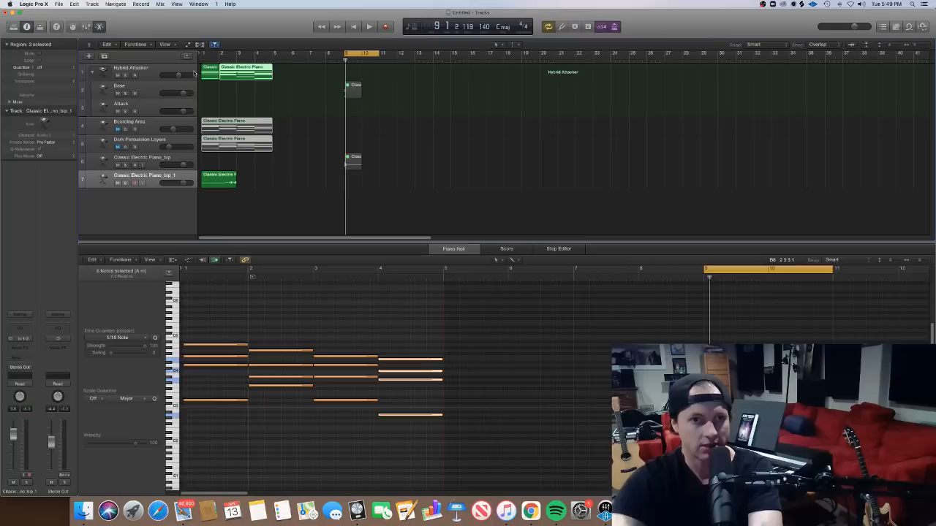
left_click_drag(297, 151, 246, 75)
Play the arrangement from the start and unmute the two synth layers on tracks 4 and 5
key("Return")
key("space")
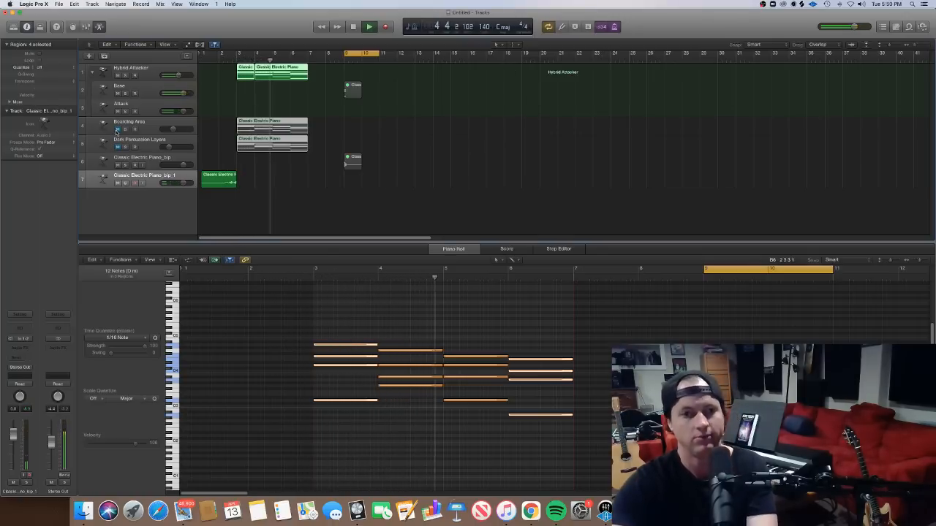
left_click_drag(117, 130, 117, 147)
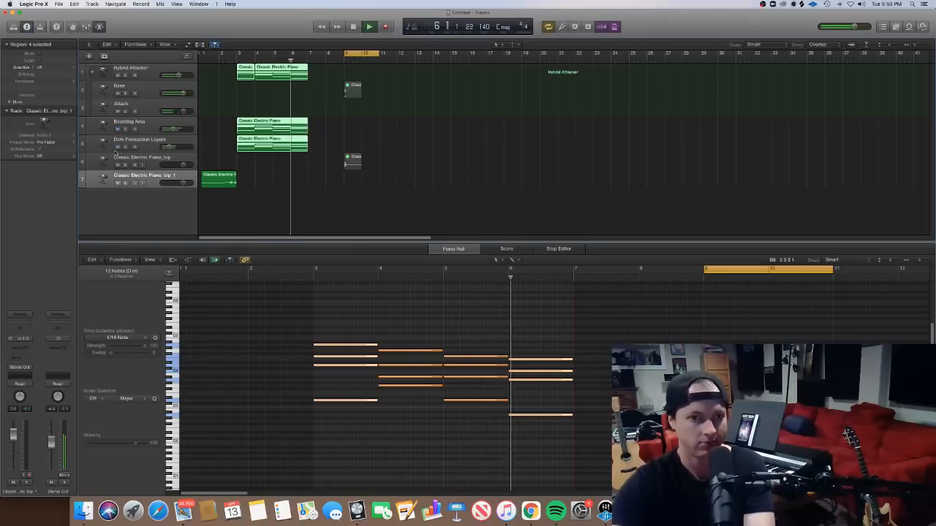
Split the first chord off the region on track 4 and copy it to bar 14
left_click(266, 132)
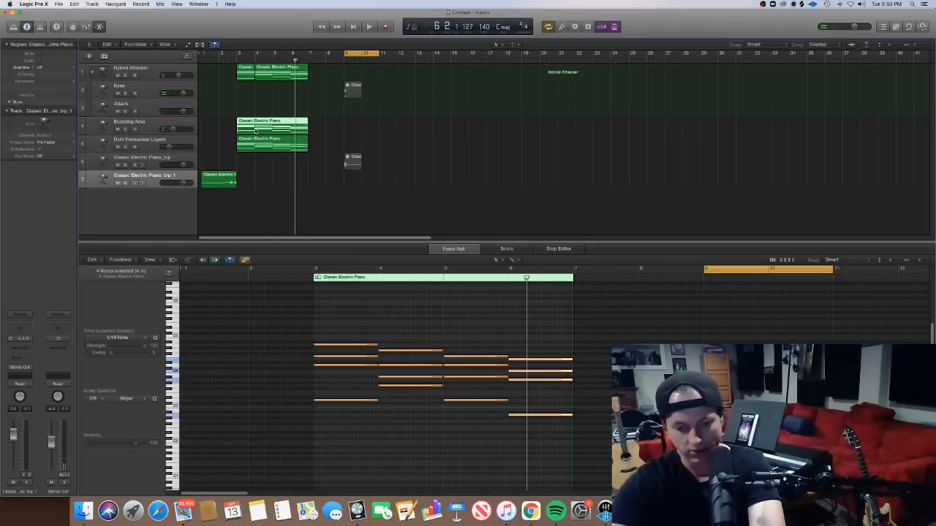
double_click(255, 128, "super")
left_click_drag(246, 127, 442, 126, "alt")
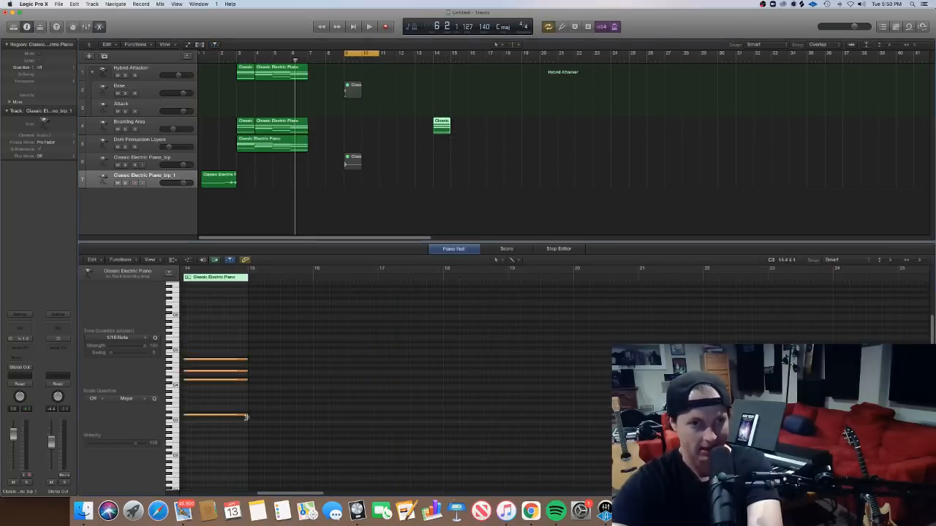
left_click_drag(295, 453, 273, 337)
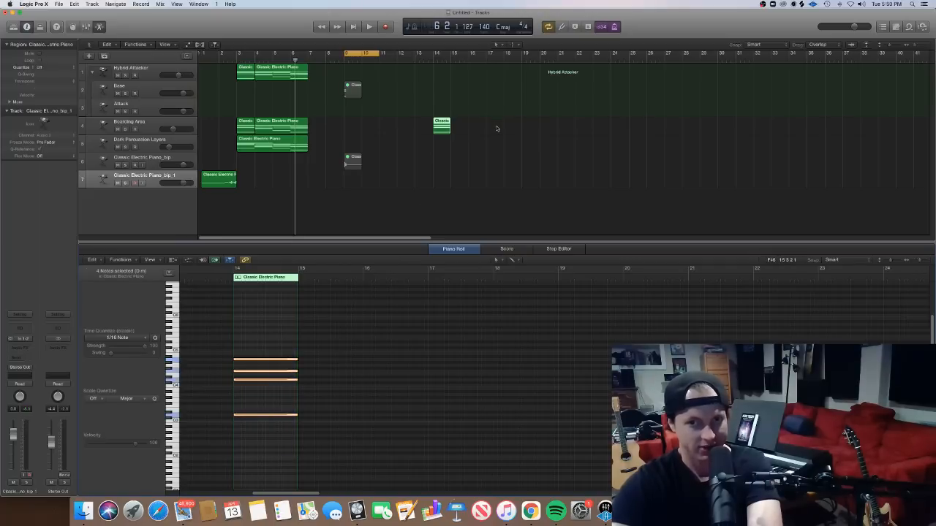
left_click_drag(497, 128, 435, 128)
Bounce the copied chord in place with its audio tail in the file and extend the bounced region to bar 18
key("ctrl+b")
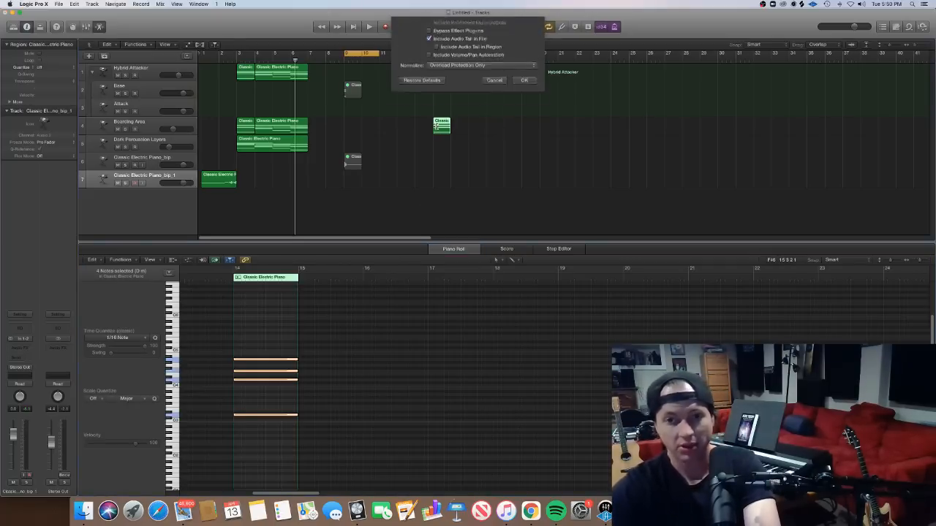
key("Return")
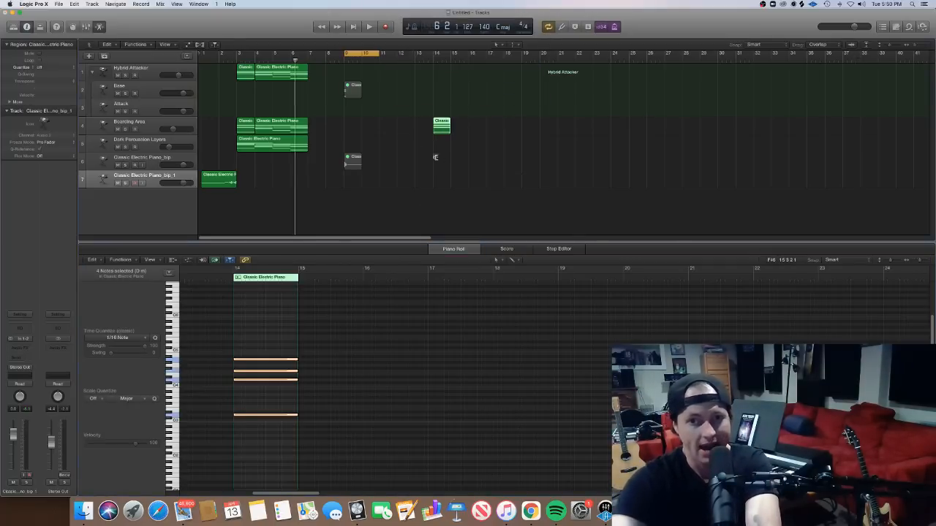
scroll(443, 150, "up", 10)
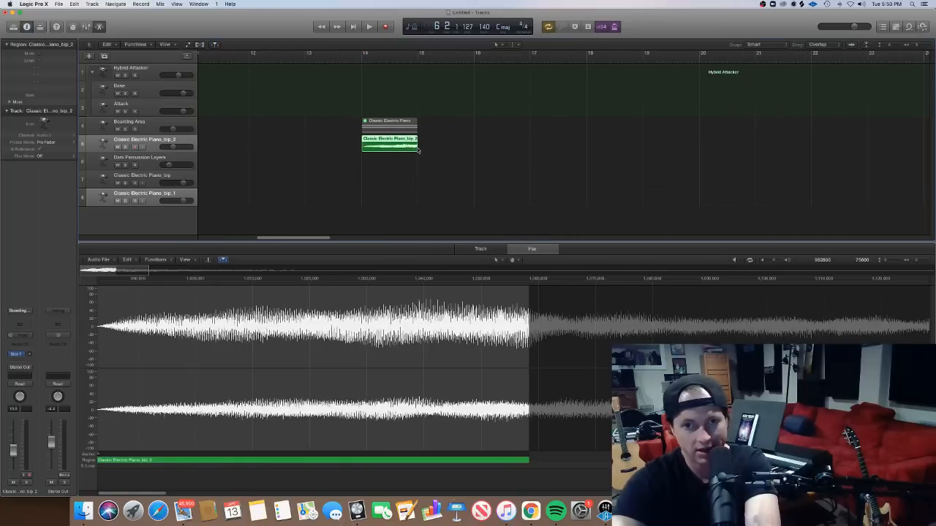
left_click_drag(418, 150, 586, 158)
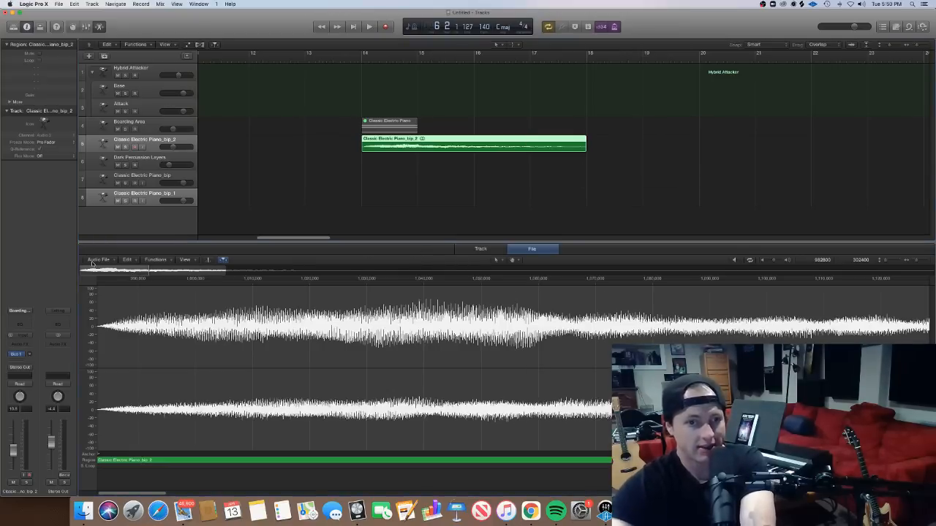
Reverse the audio file of the extended chord bounce on track 5 and close the editor
left_click(150, 261)
left_click(167, 304)
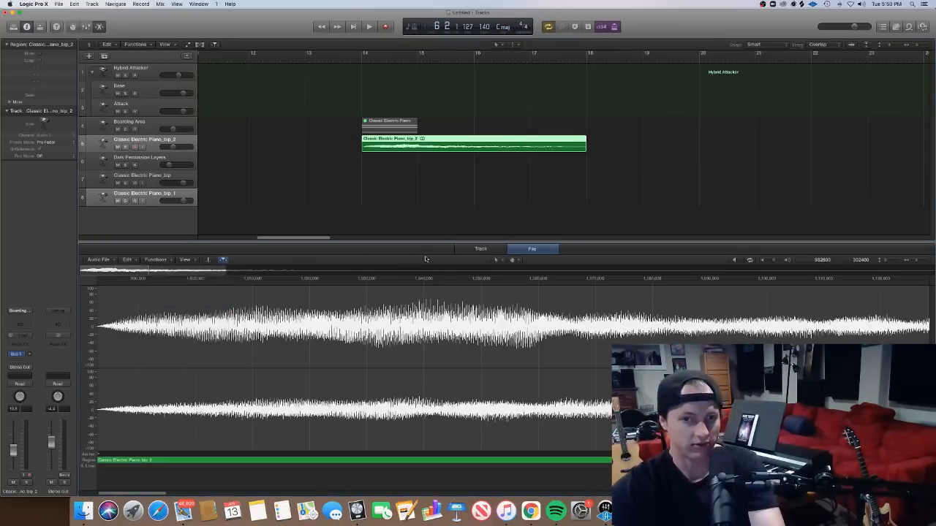
key("e")
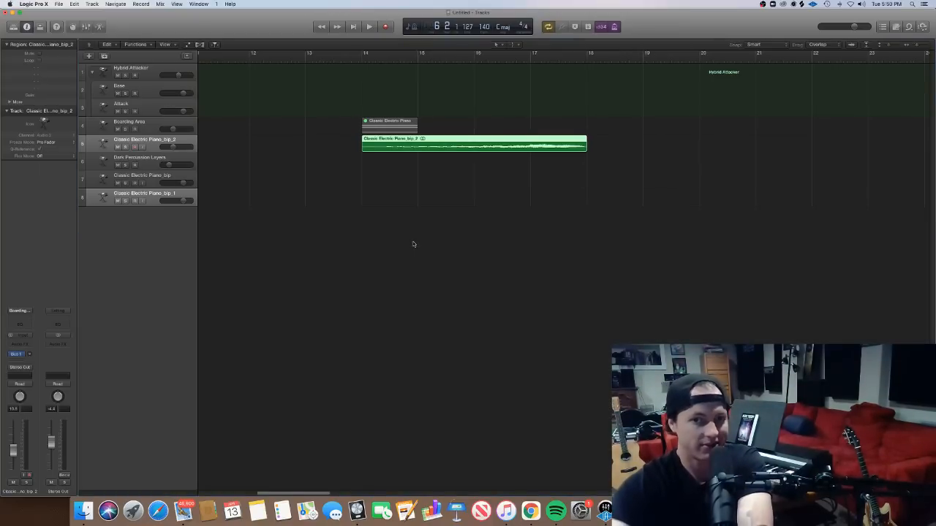
Fit the reversed bounce on track 5 between bars 1 and 3 and set the cycle range to bars 1 to 10
scroll(413, 244, "left", 10)
scroll(260, 165, "up", 1)
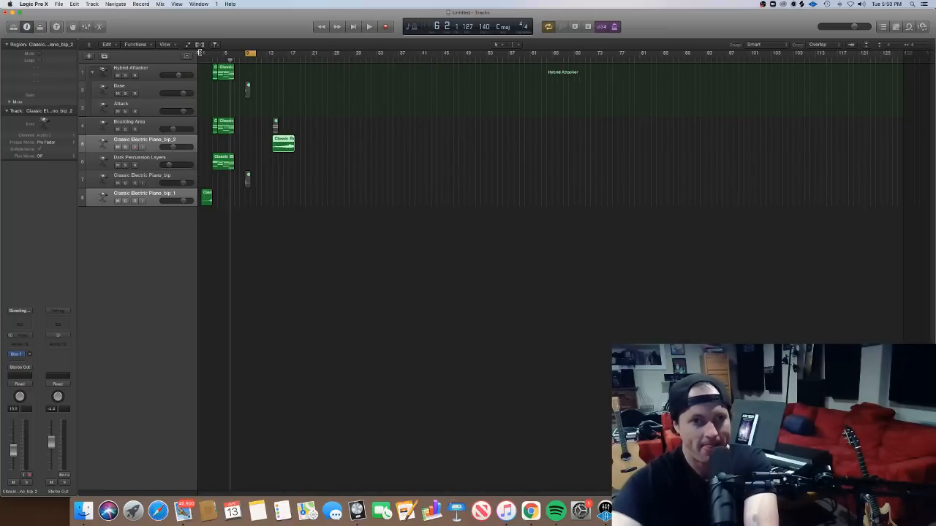
scroll(199, 55, "left", 2)
left_click_drag(232, 196, 231, 148)
scroll(232, 148, "up", 10)
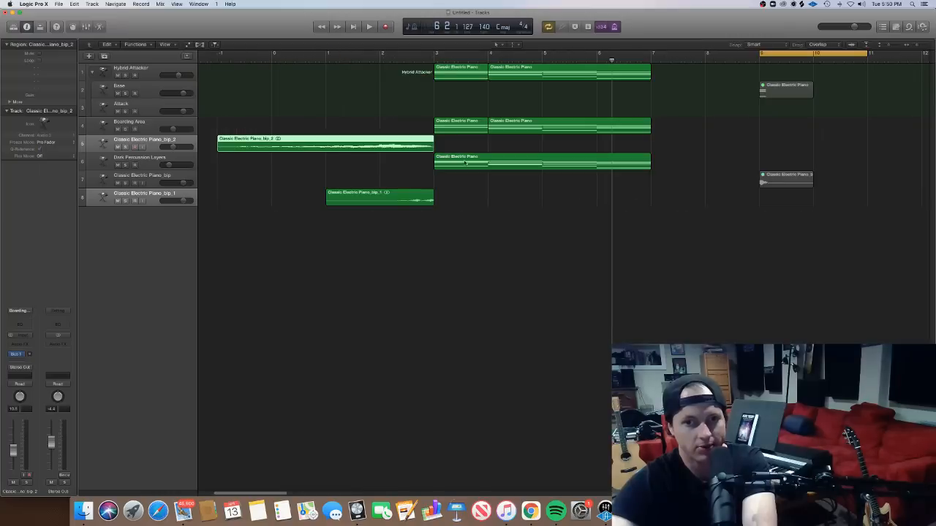
mouse_move(422, 151)
left_mouse_down()
mouse_move(454, 150)
mouse_move(402, 152)
mouse_move(433, 150)
mouse_move(414, 150)
left_mouse_up()
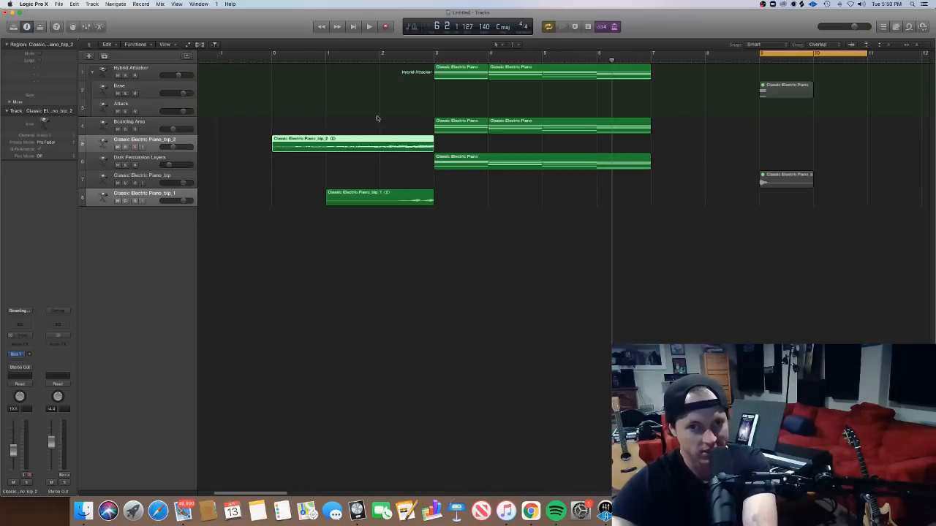
left_click_drag(326, 53, 848, 139)
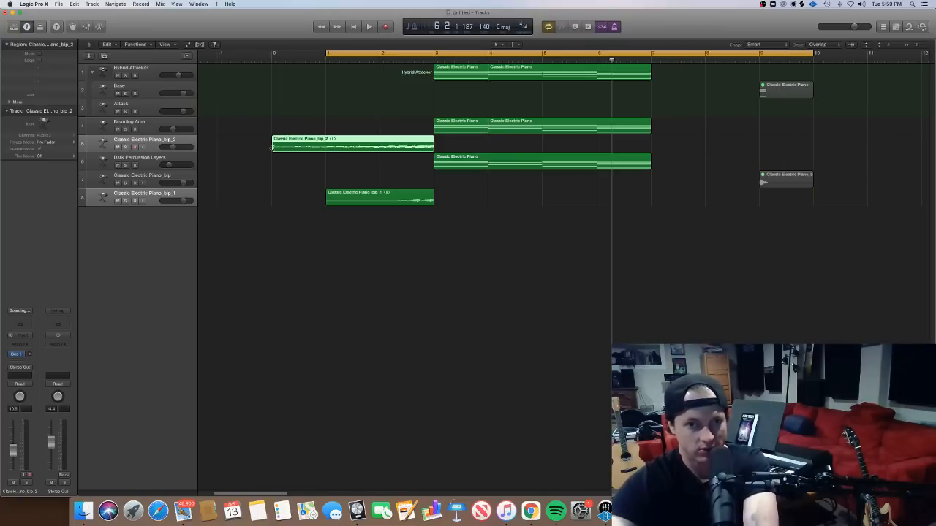
left_click_drag(271, 148, 326, 149)
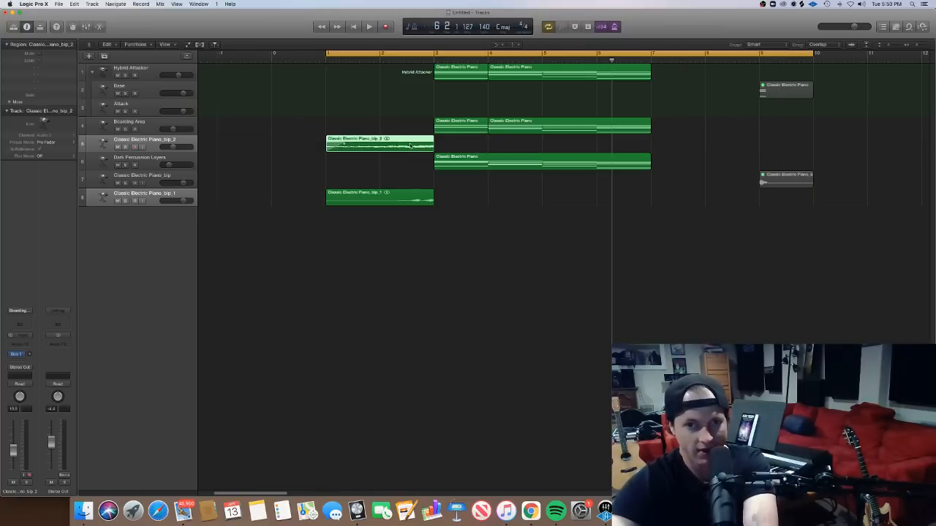
Play the two reversed swells into the chord progression from bar 1 and turn cycle mode off
key("space")
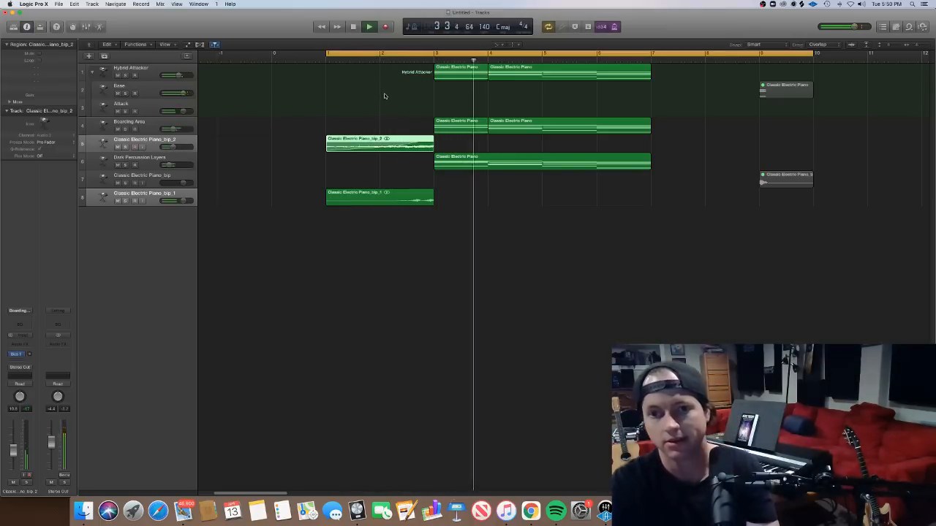
key("super+Left")
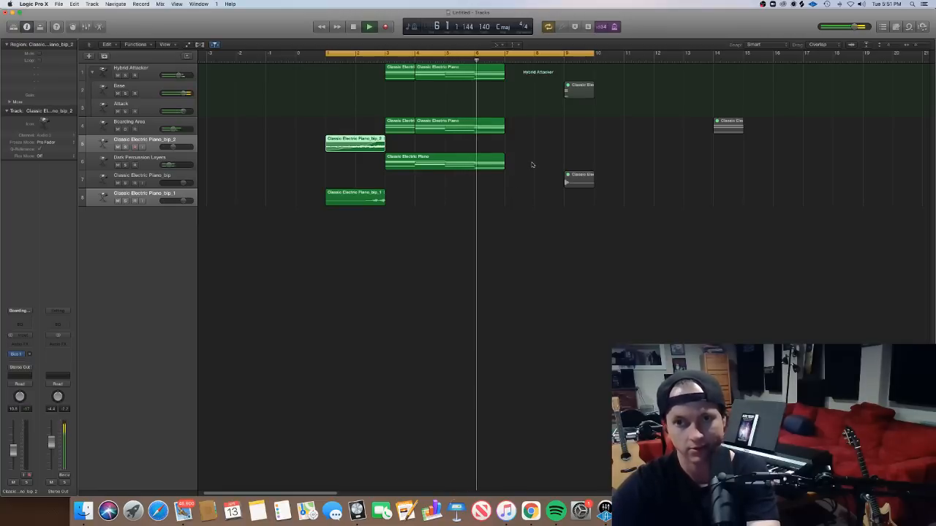
key("space")
left_click(565, 55)
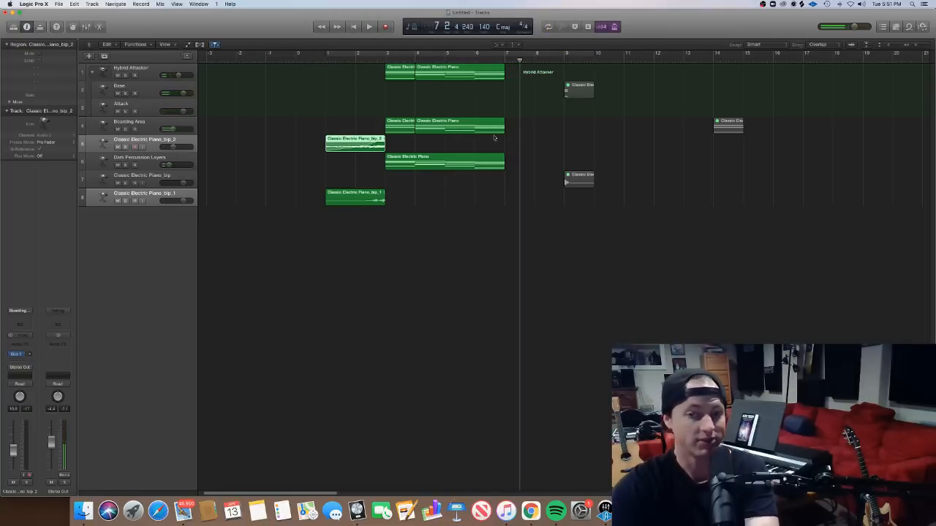
left_click(588, 162)
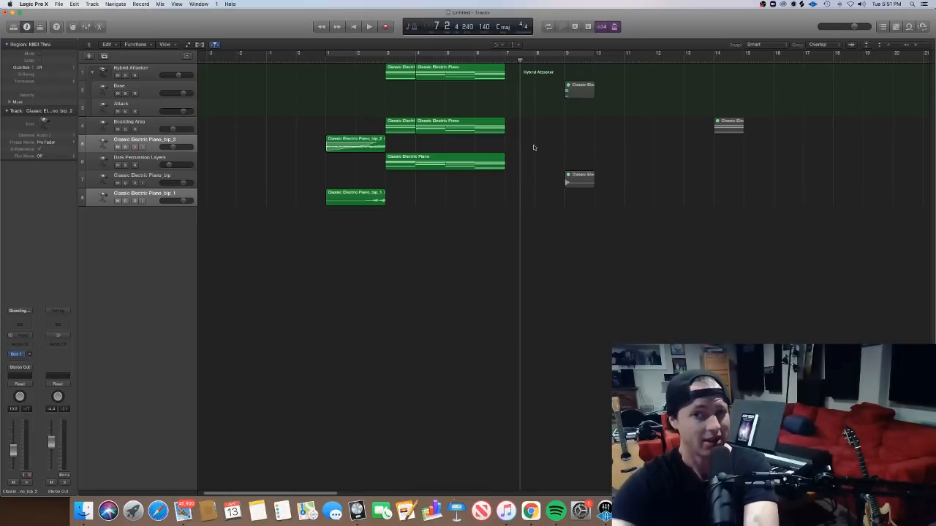
Unmute and bounce in place the chord region at bar 9 on track 2, and move the bounce to bar 7
scroll(496, 98, "up", 1)
scroll(496, 99, "right", 1)
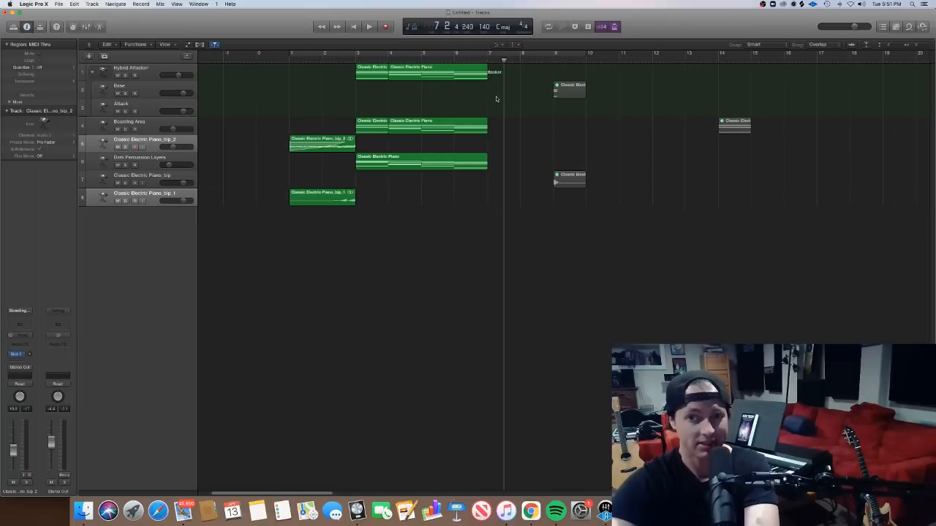
left_click(579, 93)
left_click(147, 91)
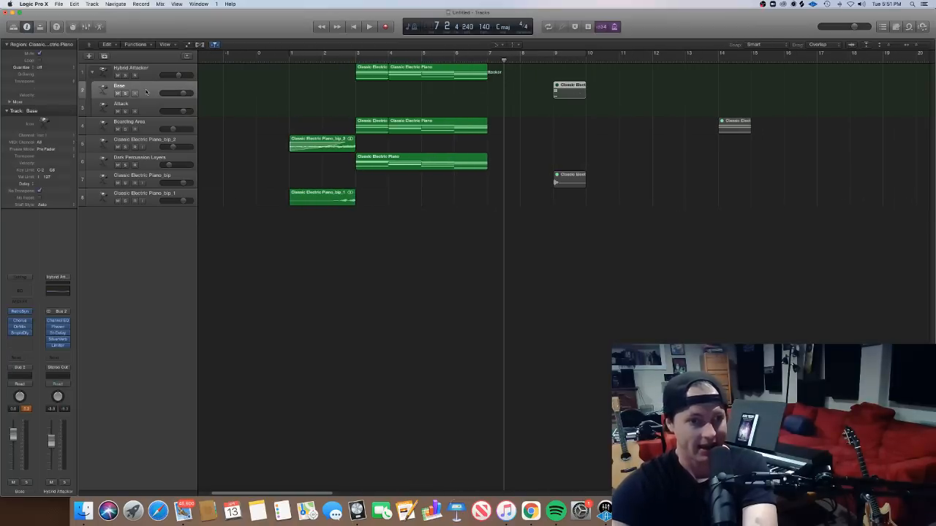
left_click(588, 94)
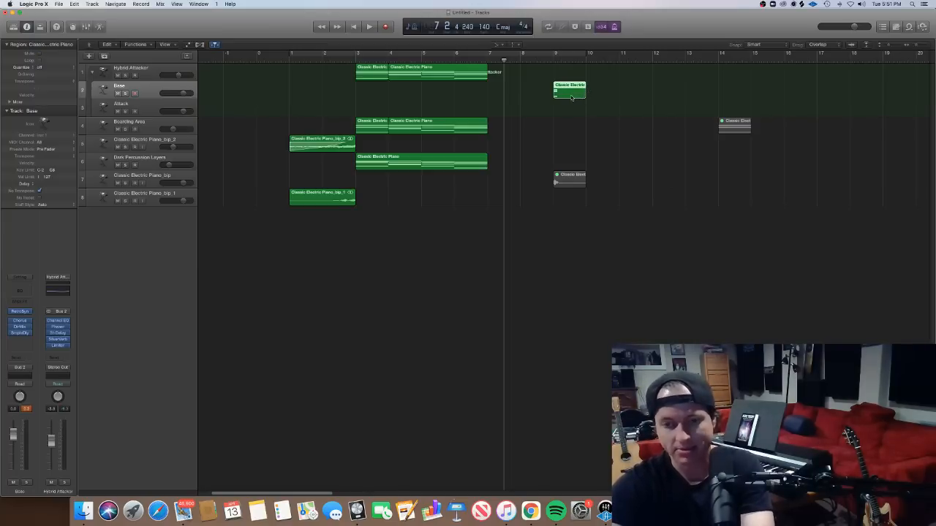
key("ctrl+b")
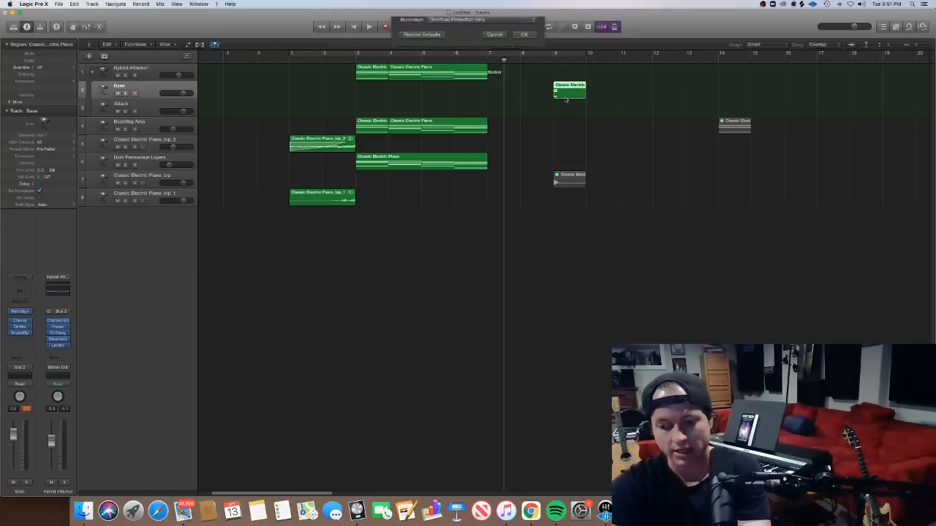
key("Return")
left_click(575, 128)
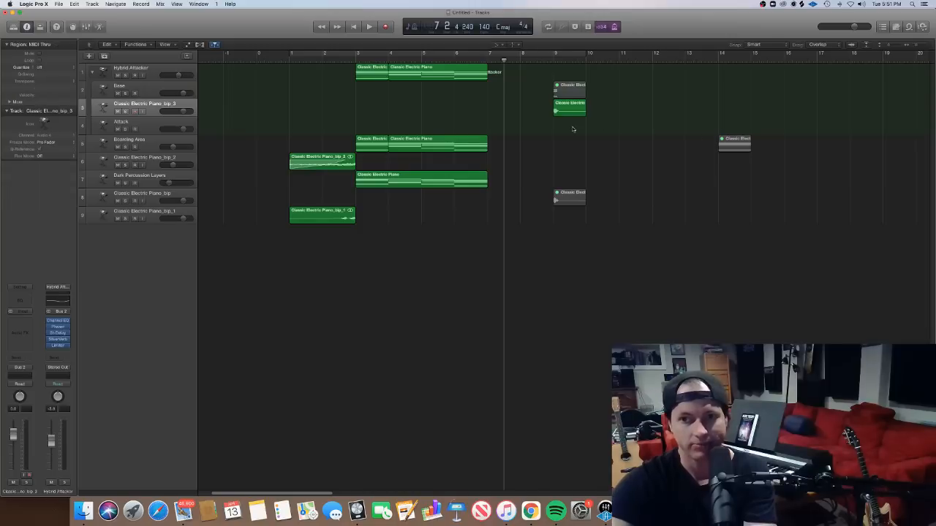
left_click(562, 110)
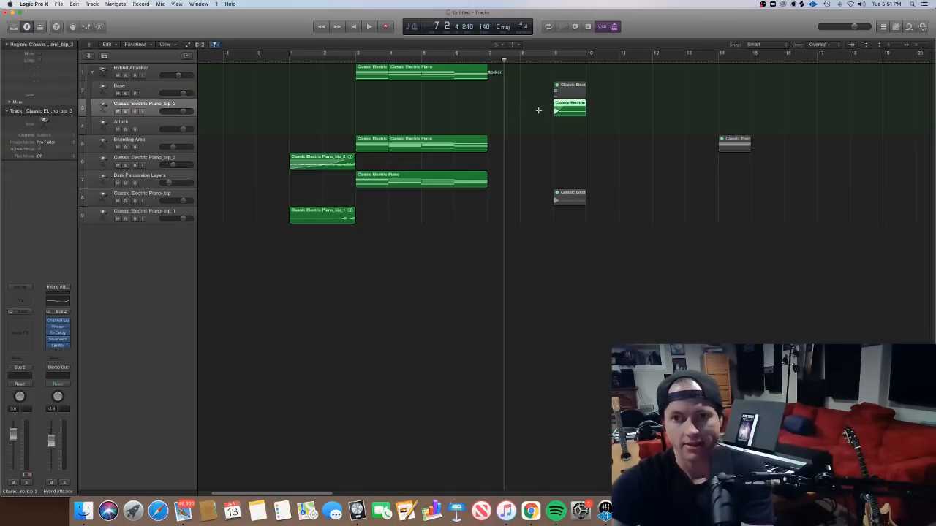
left_click_drag(571, 112, 504, 112)
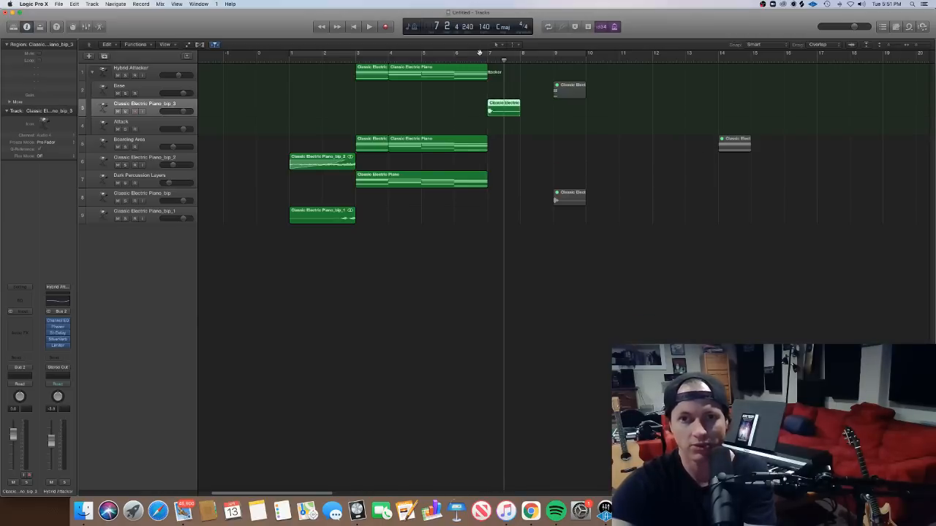
Change the fade-out on the bounced chord at bar 7 to Slow Down and play it from the end of the progression
right_click(507, 111)
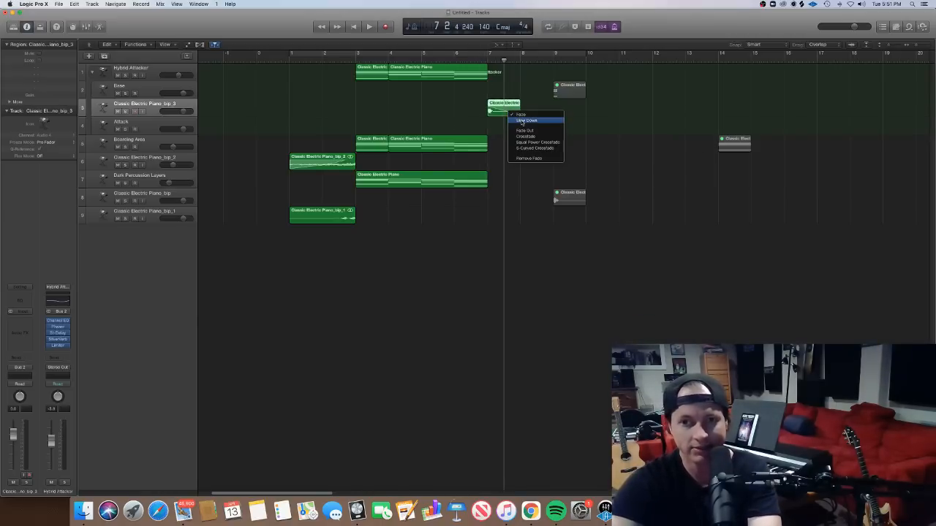
left_click(494, 67)
double_click(455, 58)
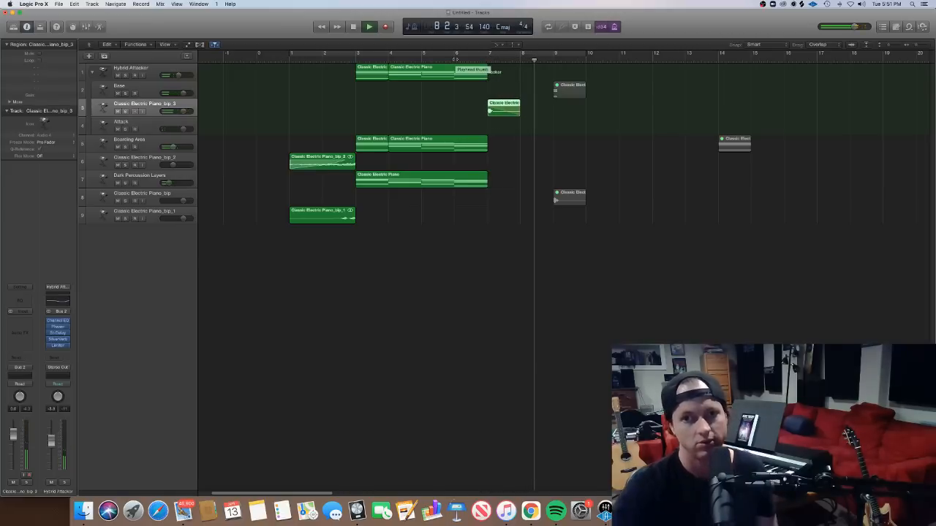
key("space")
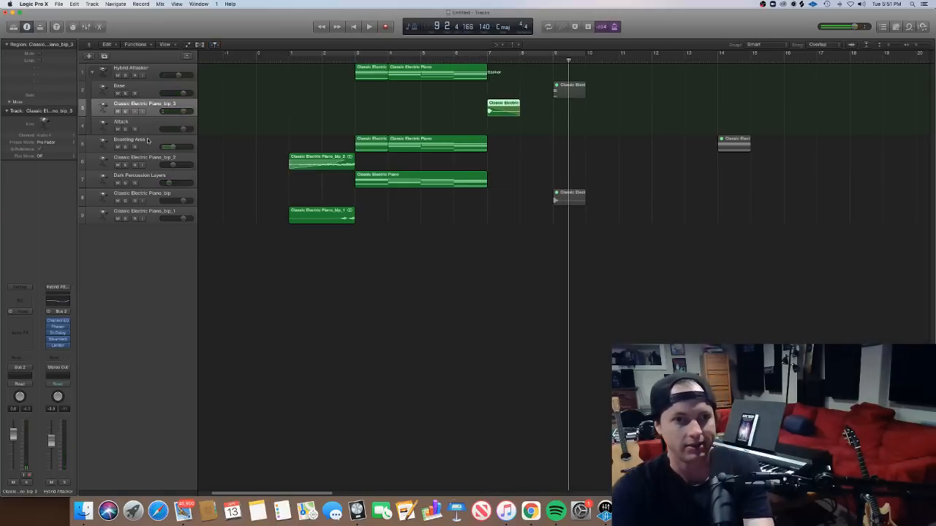
Show track automation and drop the volume of track 5 to silence at bar 7, checking the cut by playback
left_click(147, 141)
key("a")
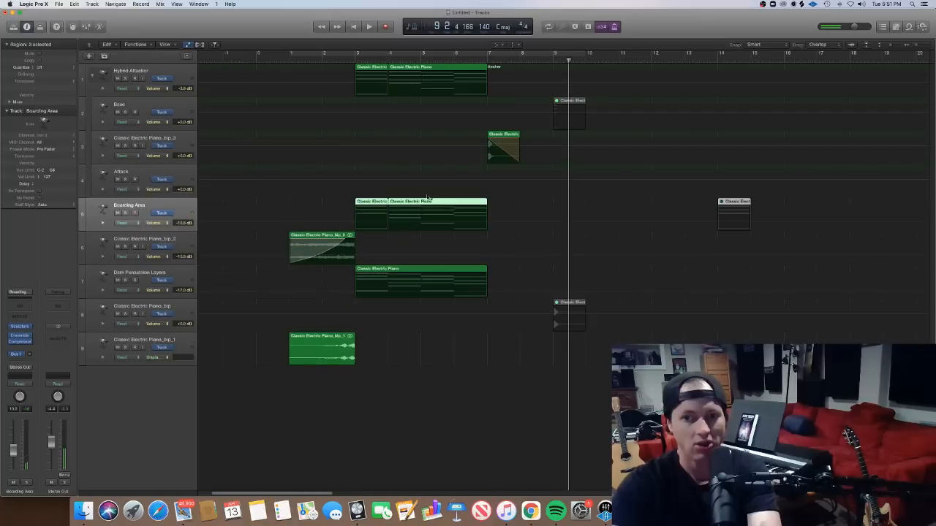
left_click(490, 223)
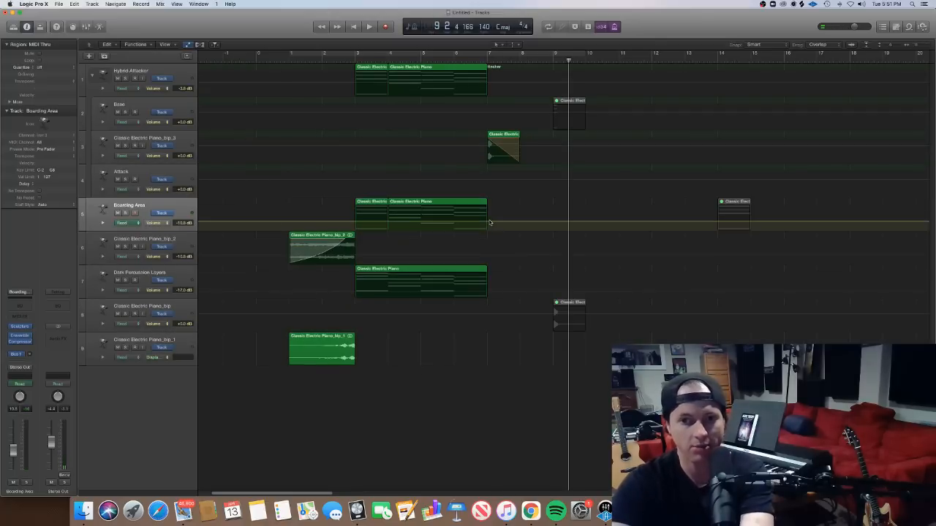
left_click_drag(495, 221, 489, 227)
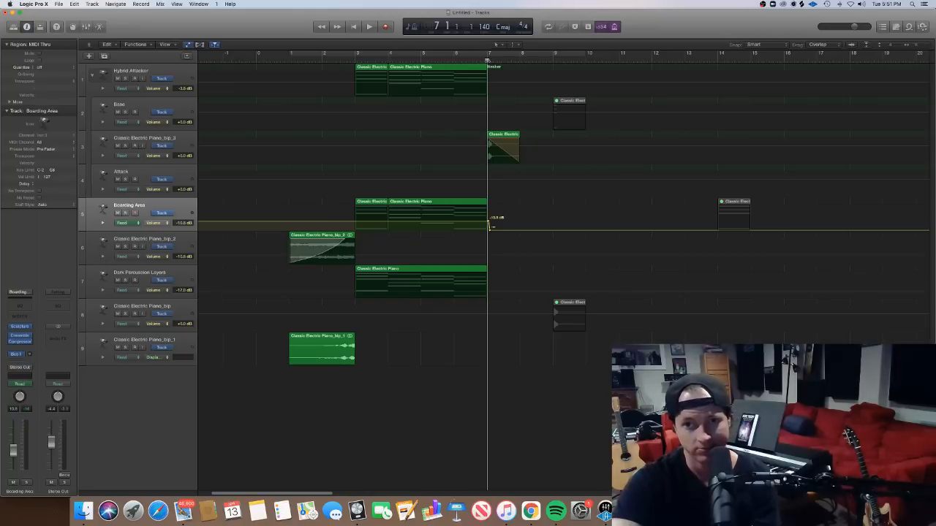
key("space")
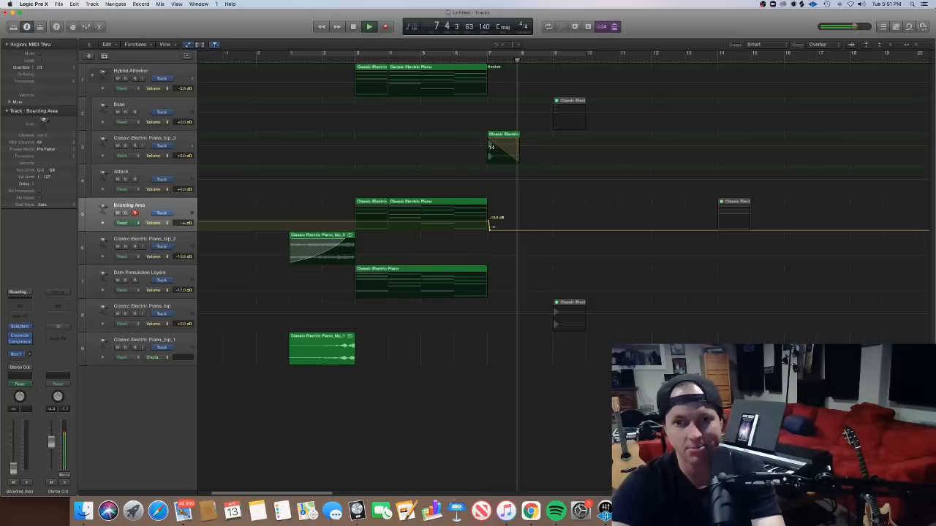
key("space")
Reshape the curve of the Slow Down fade on the bounced chord on track 3 and play it from bar 7
left_click(495, 136)
key("space")
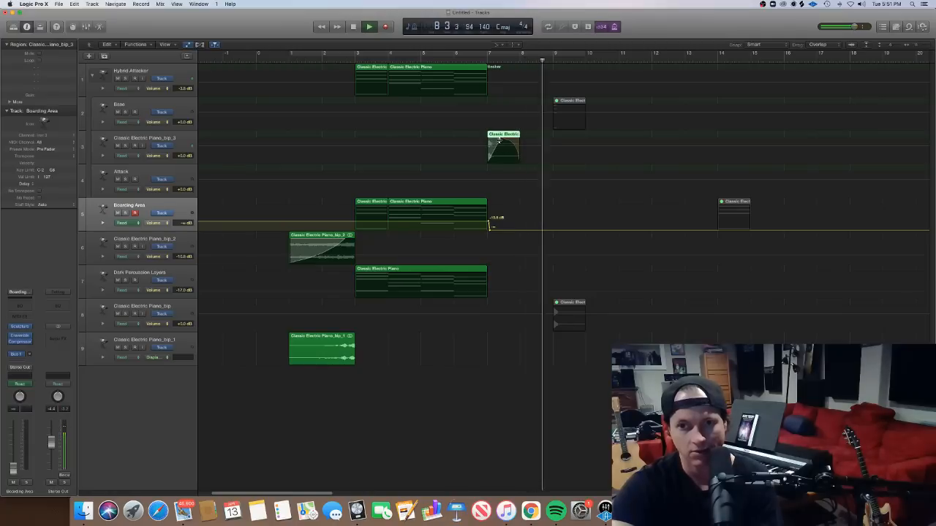
left_click(488, 61)
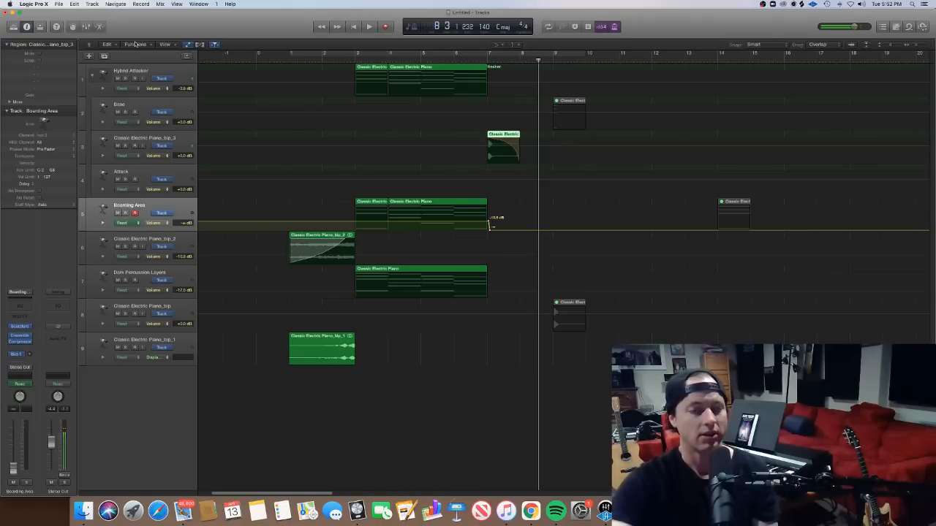
Hide the track automation and remove the fade from the bounced chord on track 3
left_click(176, 137)
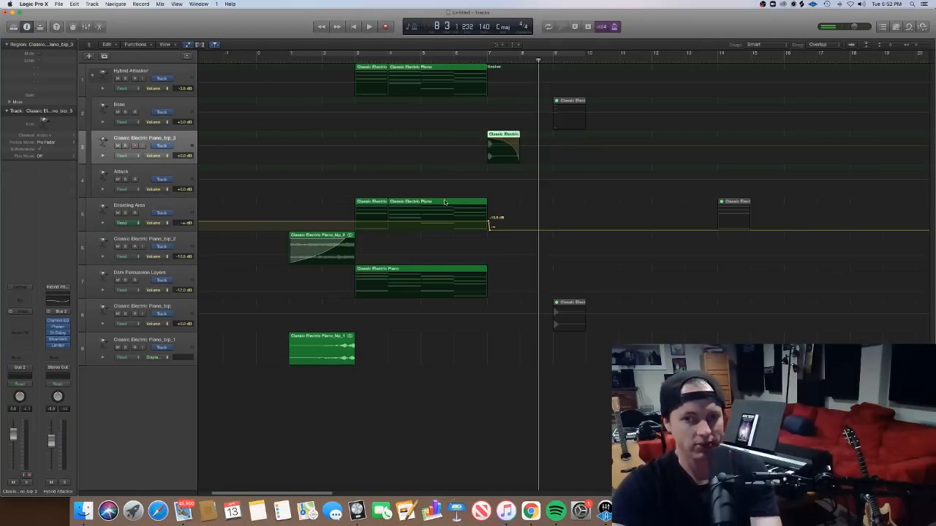
key("a")
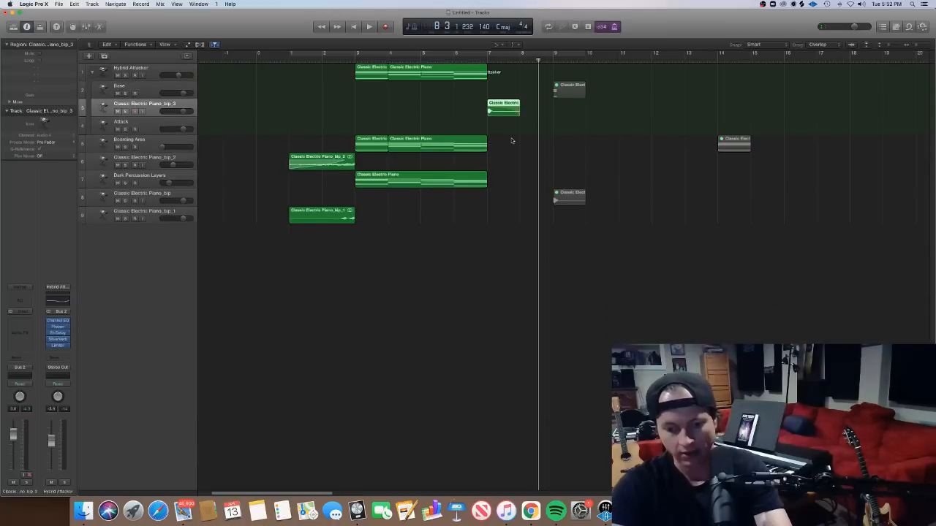
right_click(513, 104)
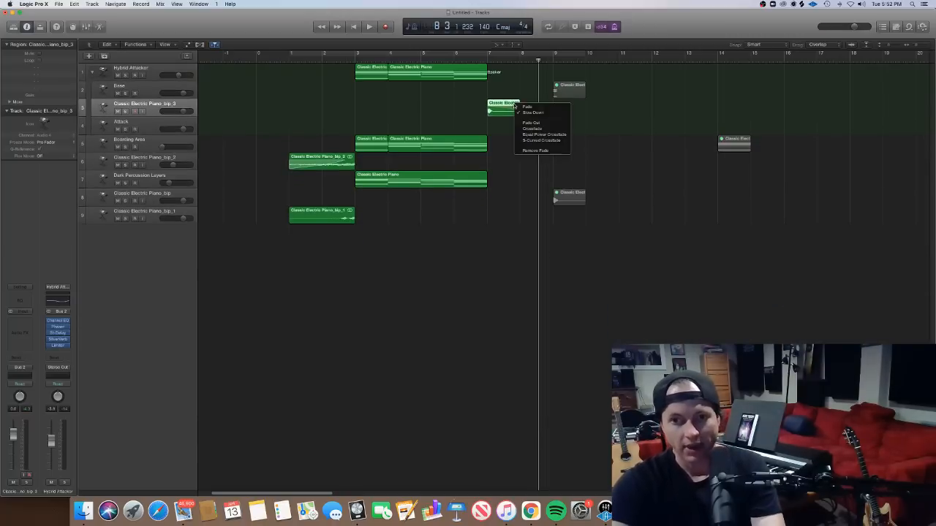
left_click(538, 151)
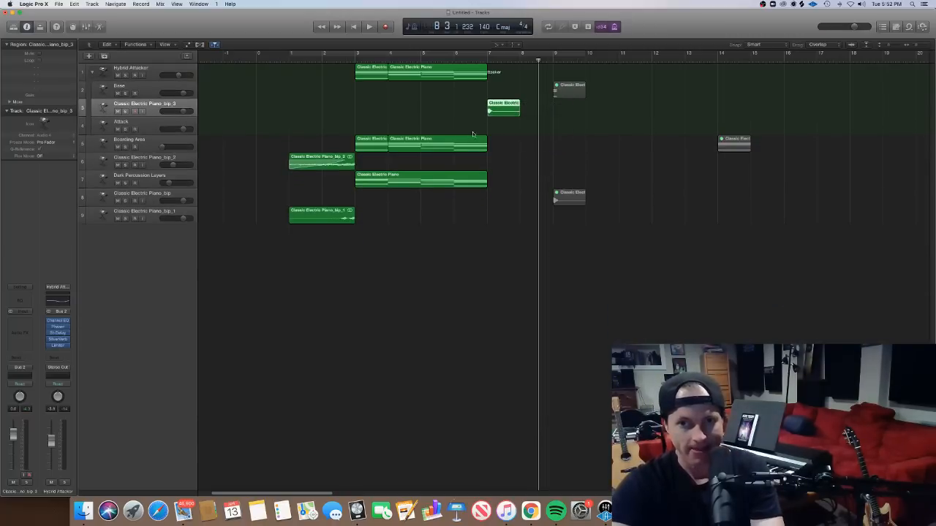
Insert Echo on track 3 with a dotted 1/4 time, repeat about 80% and dry about 49%, and play from bar 7
left_click(27, 327)
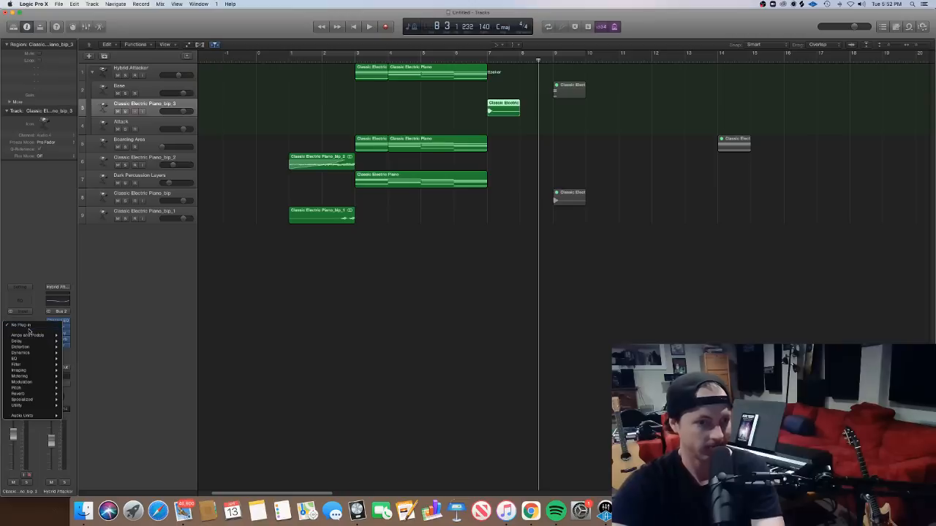
mouse_move(33, 341)
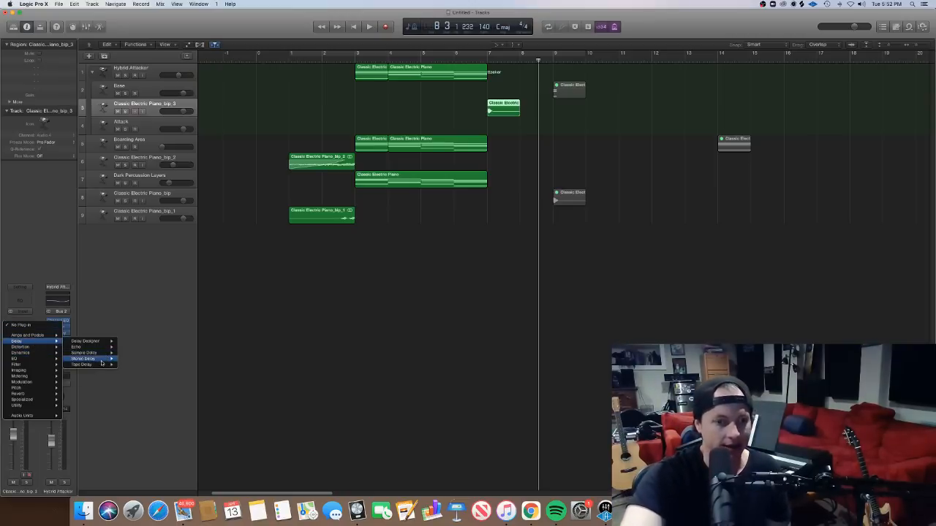
left_click(131, 346)
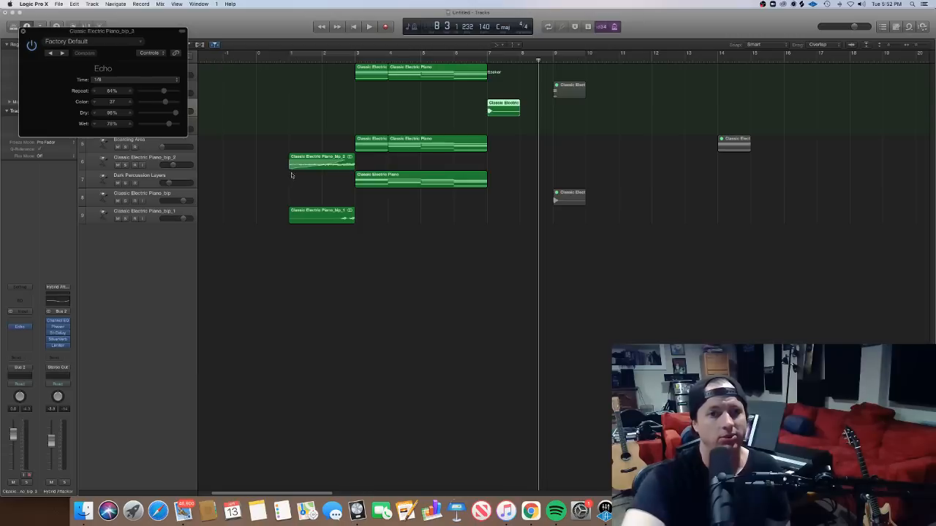
left_click(114, 80)
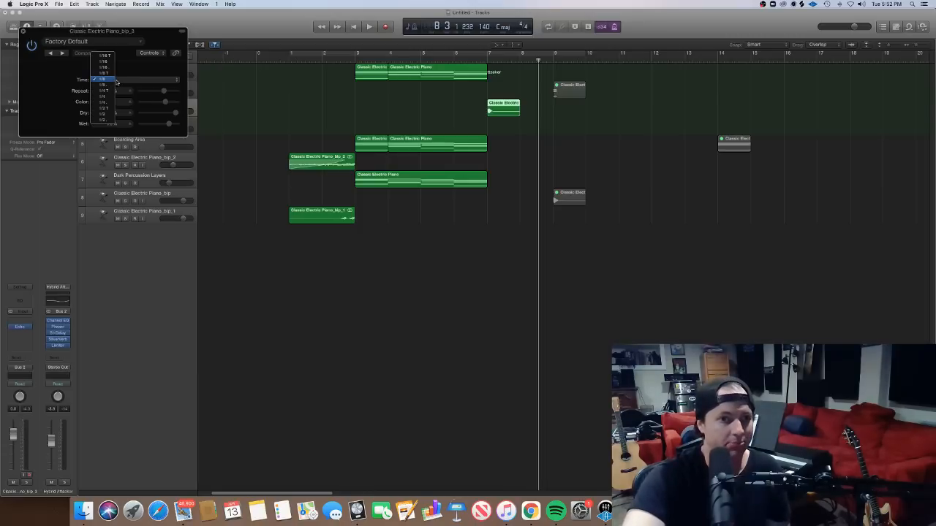
left_click(108, 103)
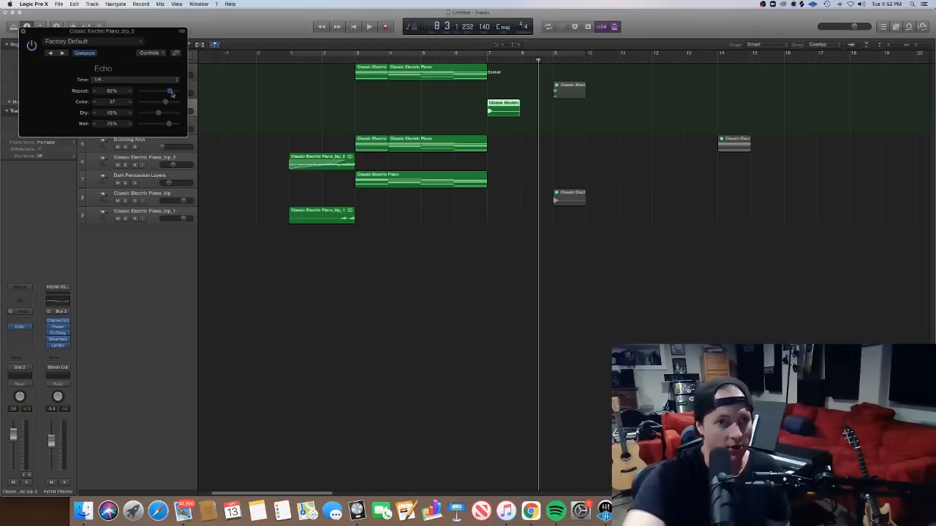
left_click(488, 59)
key("space")
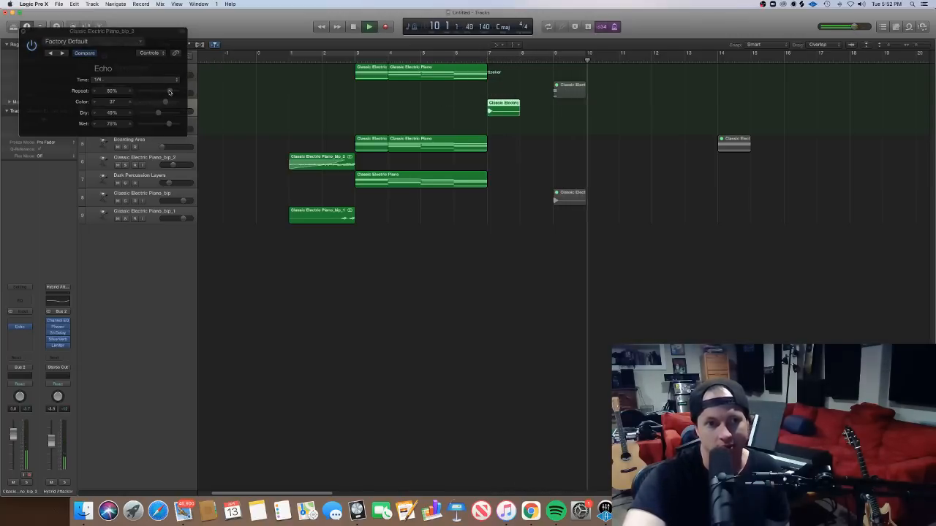
Bounce the echoed chord on track 3 in place to a new track 4 and try a fade-out on it, playing from bar 7
key("space")
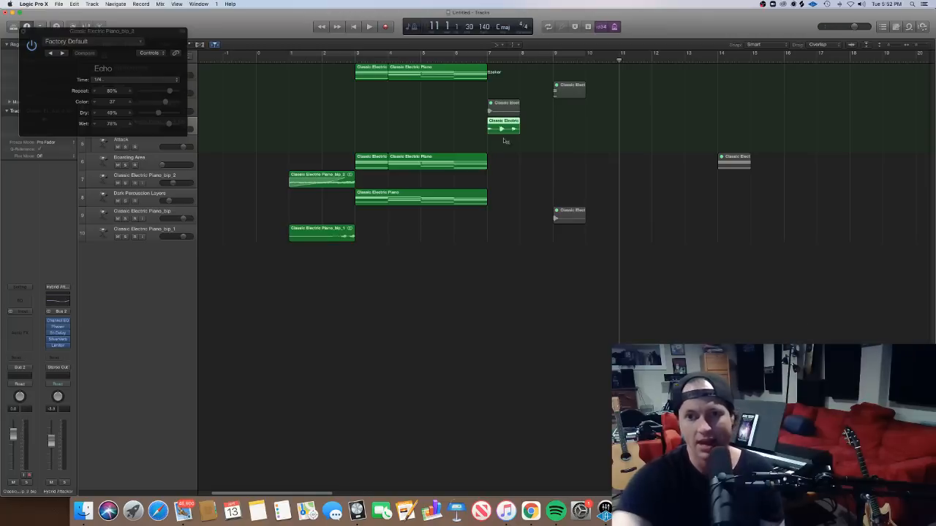
left_click(504, 139)
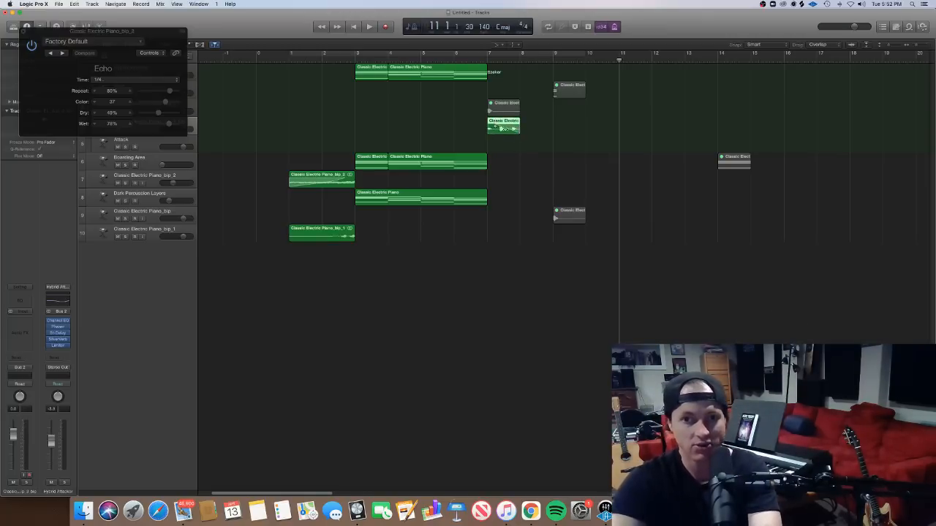
right_click(504, 129)
left_click(516, 136)
left_click(487, 60)
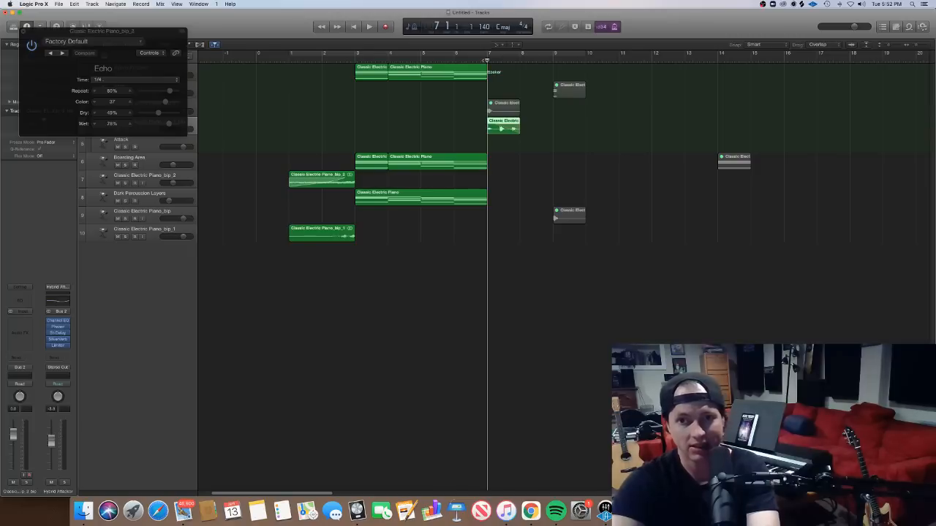
key("space")
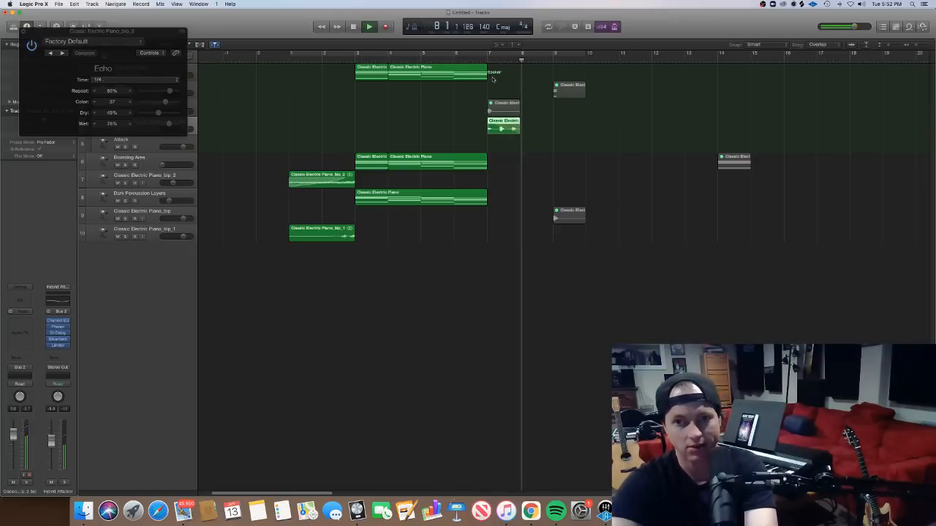
key("space")
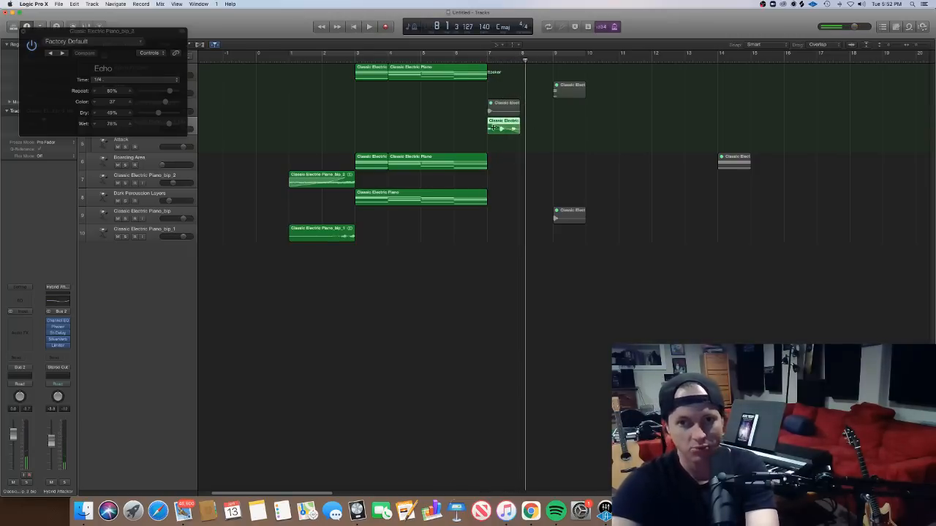
Fade out the bounced echo chord on track 4, checking it from bar 7 and playing the whole arrangement from bar 1
left_click(486, 59)
key("space")
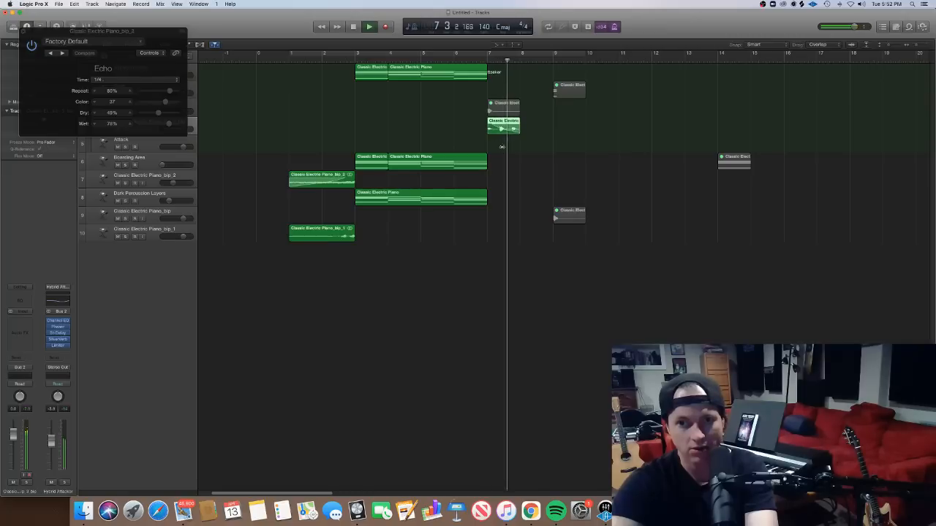
left_click(486, 58)
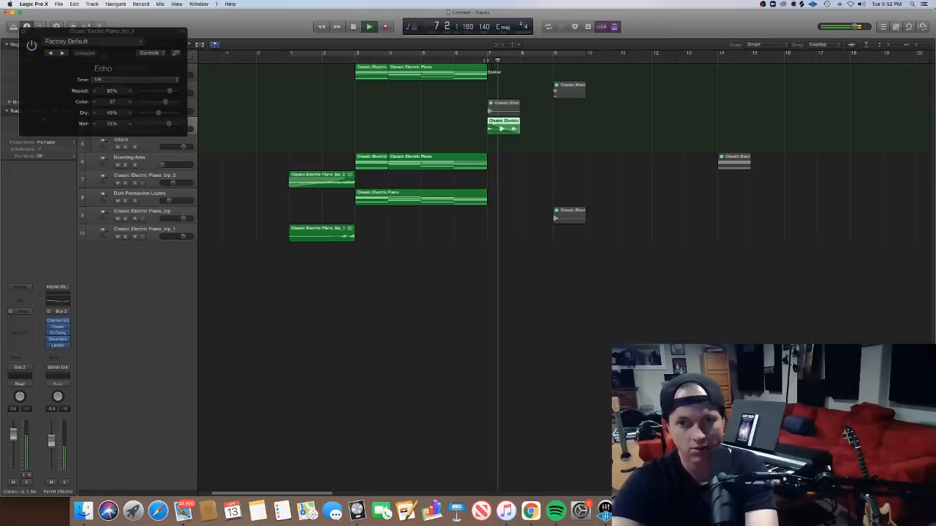
left_click(289, 58)
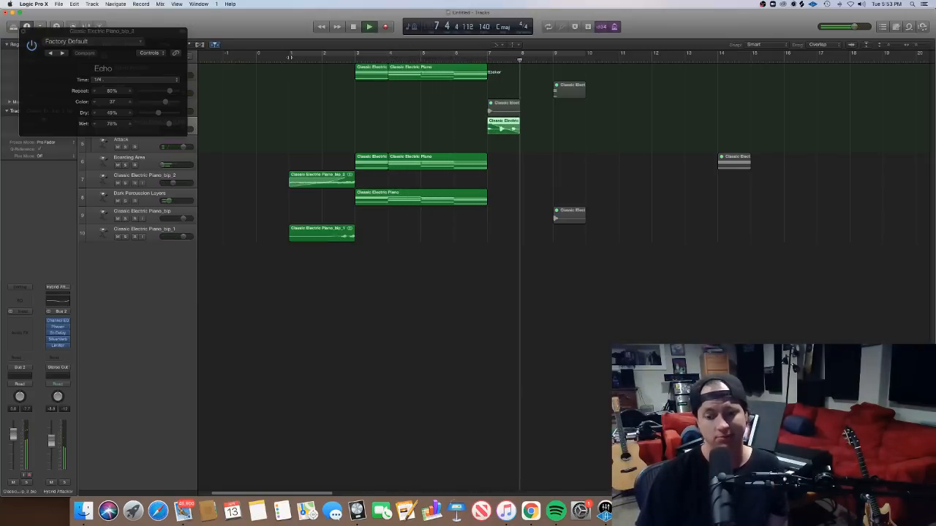
key("space")
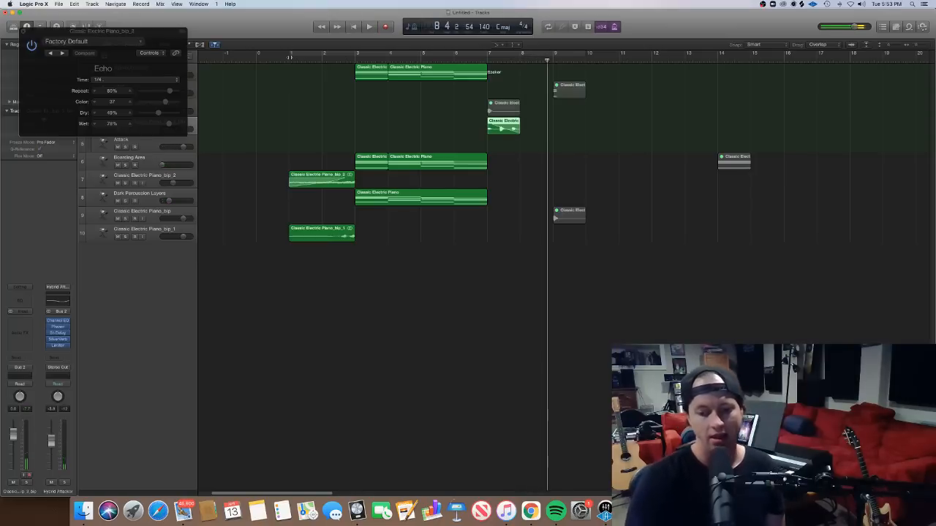